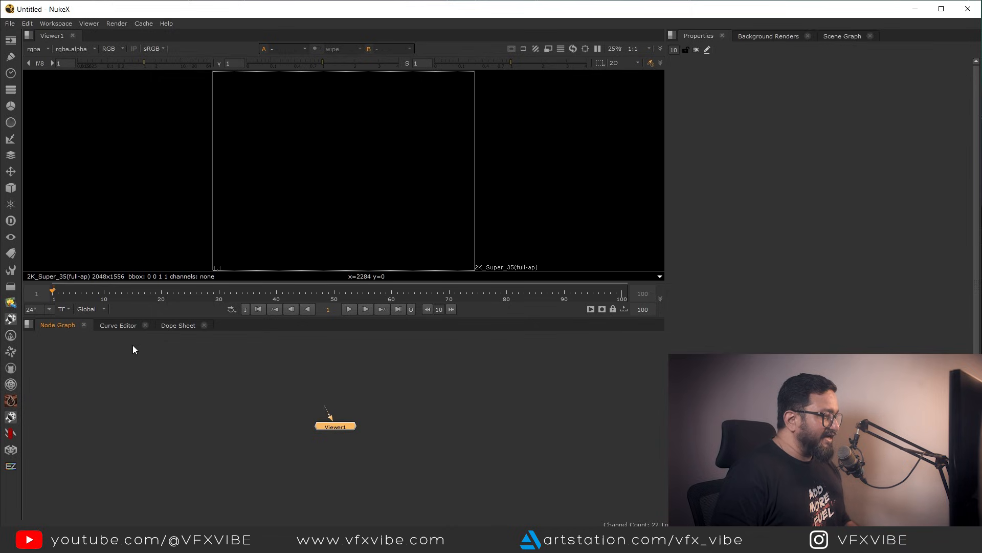
# - View the Curve Editor and the Dope Sheet, and return to the Node Graph
pyautogui.click(118, 328)
pyautogui.click(186, 327)
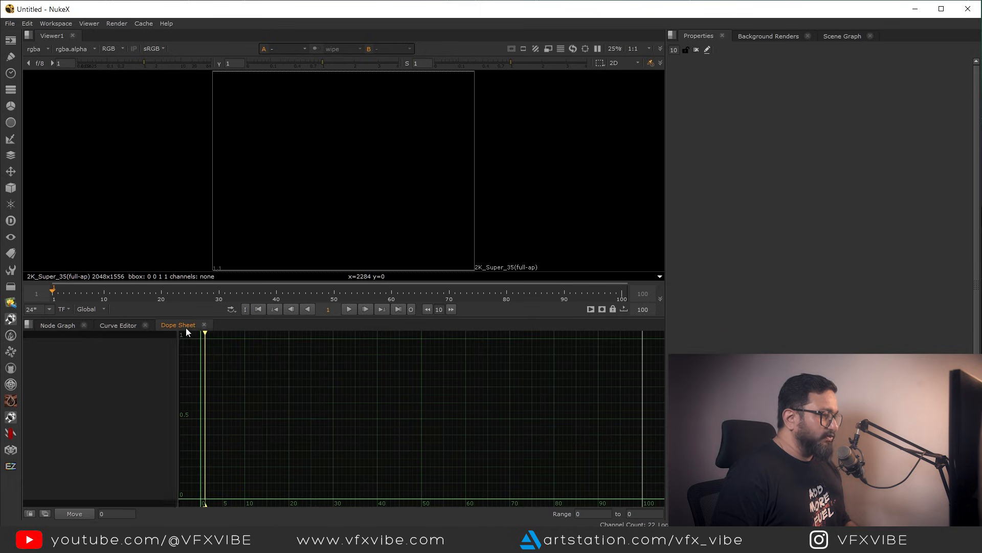
pyautogui.click(116, 326)
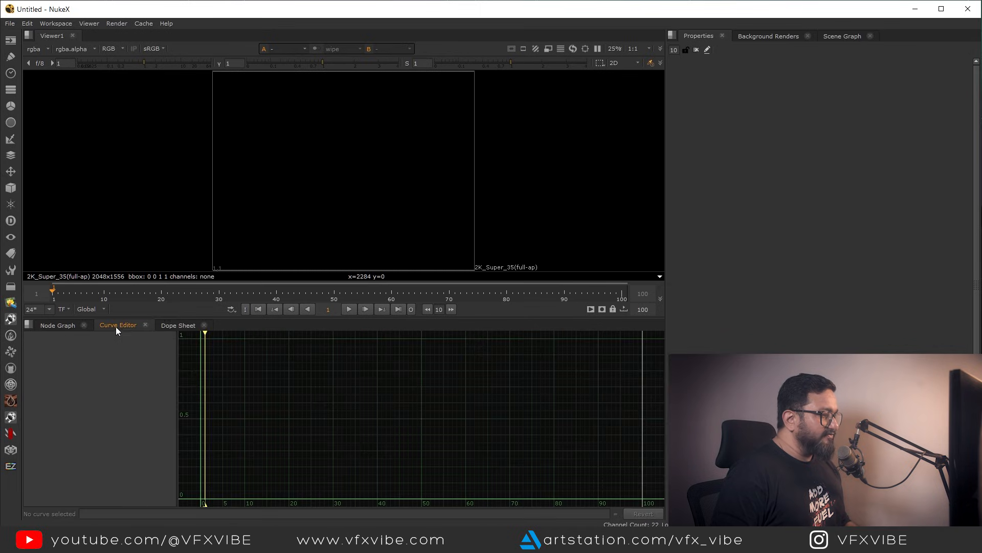
pyautogui.click(177, 325)
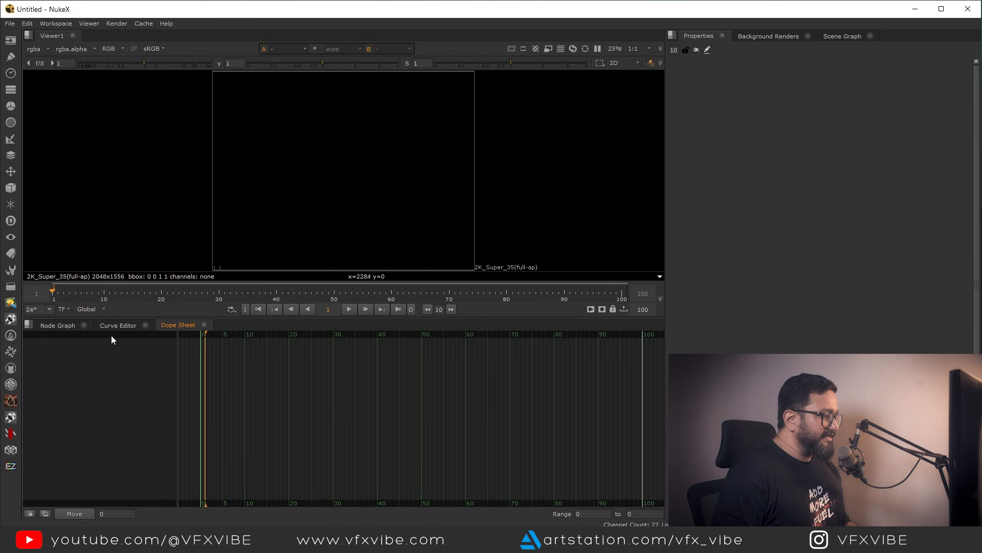
pyautogui.click(58, 327)
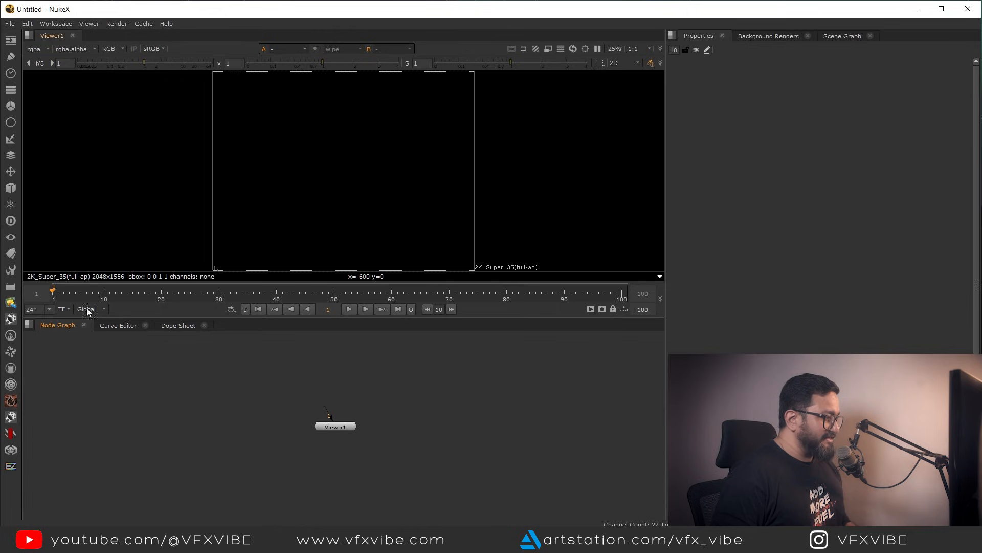
# - Examine the available file, edit, workspace, viewer, render and cache commands, and the list of Image nodes
pyautogui.scroll(2, 329, 412)
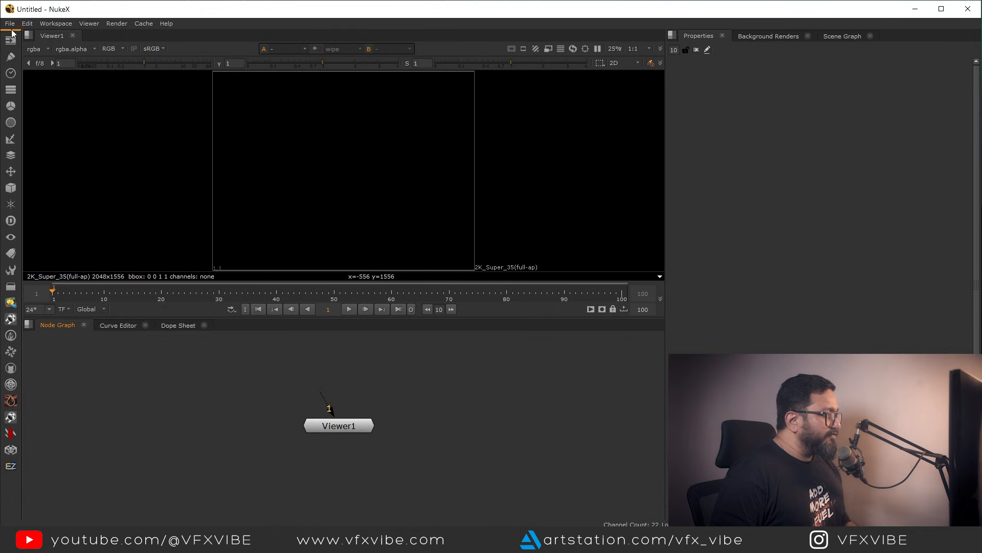
pyautogui.click(12, 24)
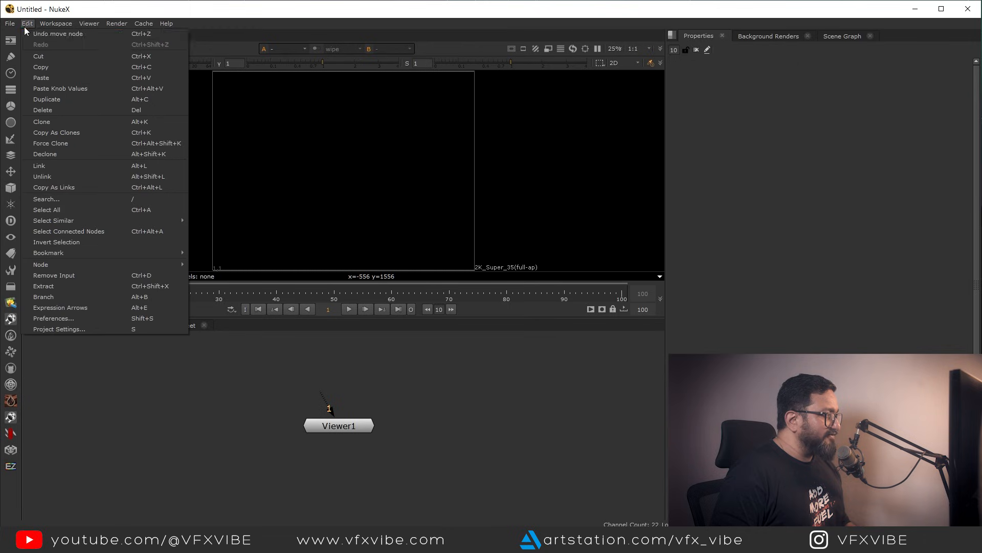
pyautogui.moveTo(45, 55)
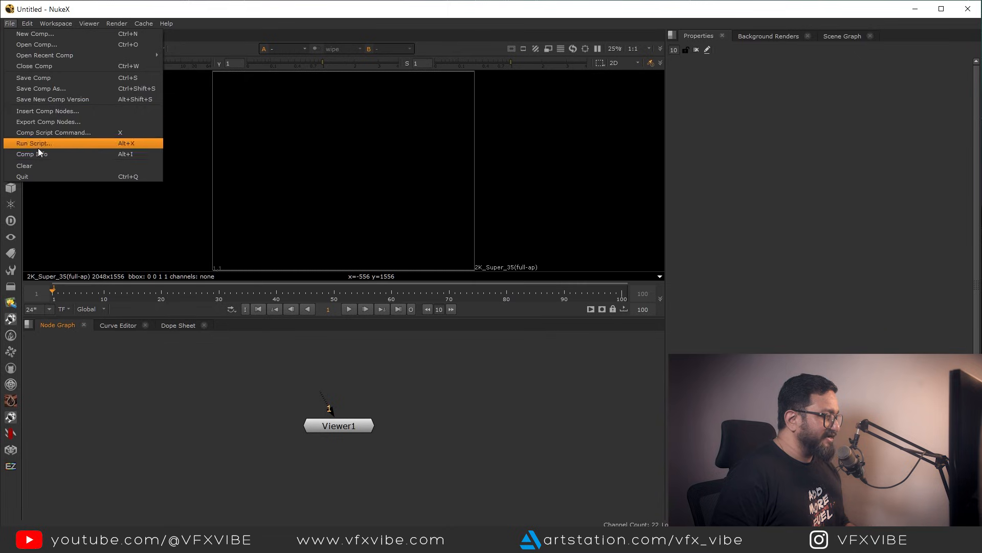
pyautogui.click(109, 401)
pyautogui.click(27, 24)
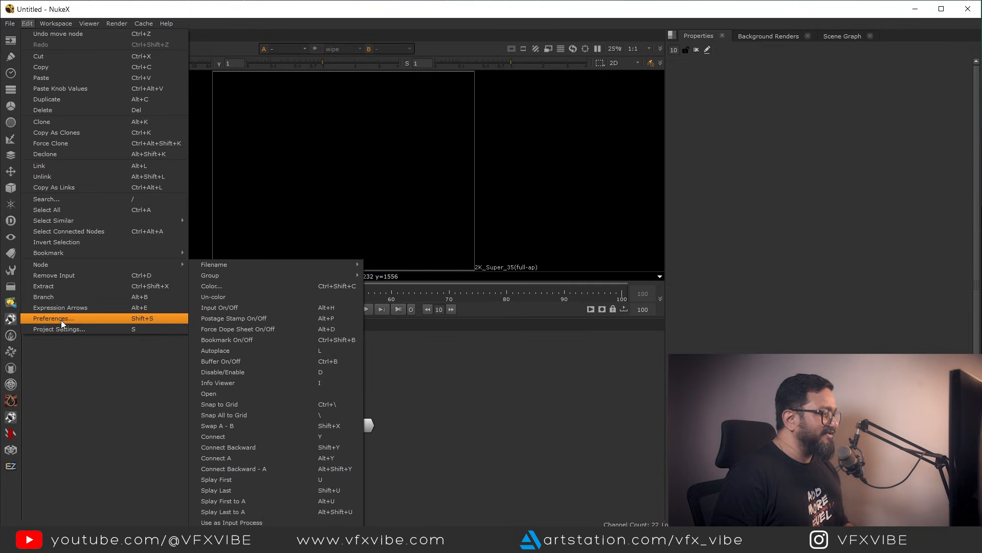
pyautogui.click(121, 403)
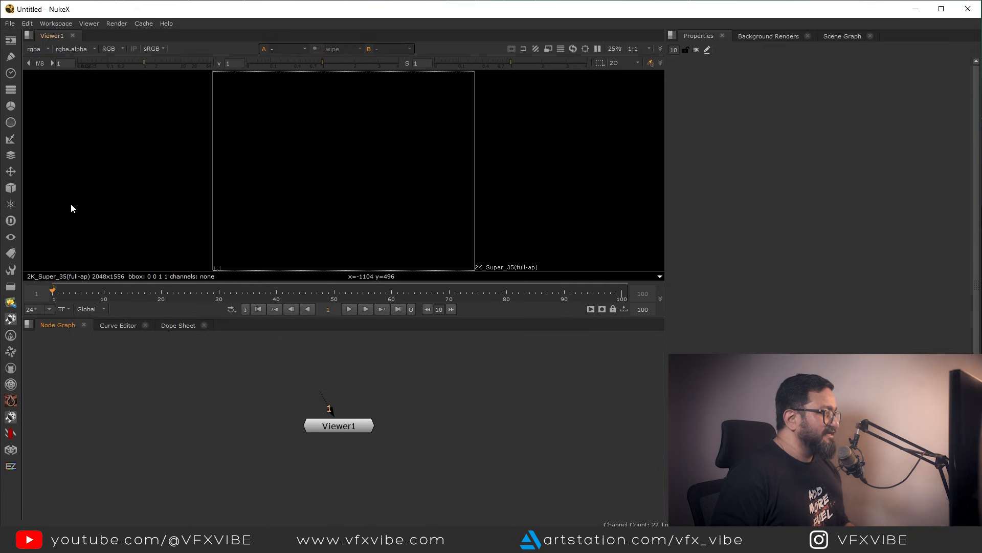
pyautogui.click(57, 24)
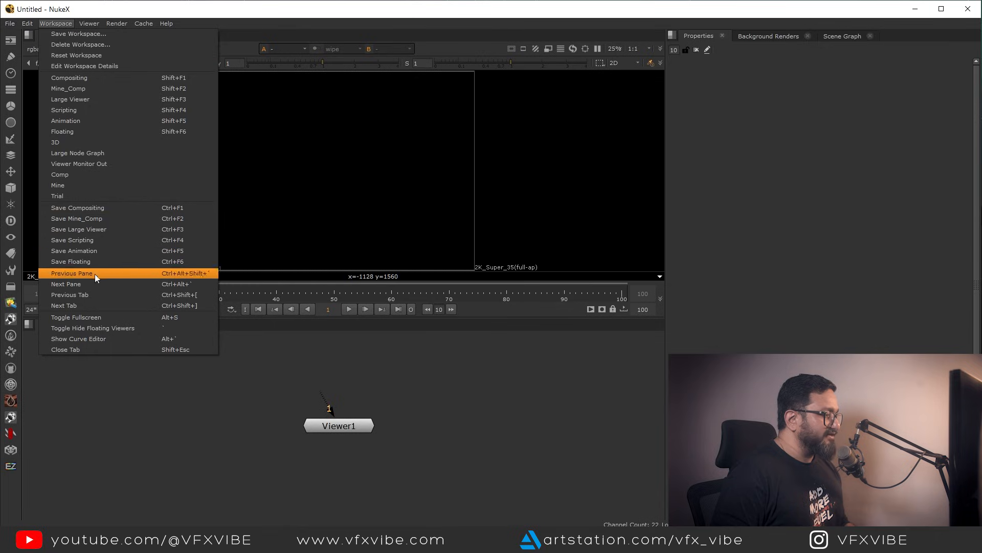
pyautogui.click(90, 23)
pyautogui.click(112, 23)
pyautogui.click(112, 23)
pyautogui.click(143, 24)
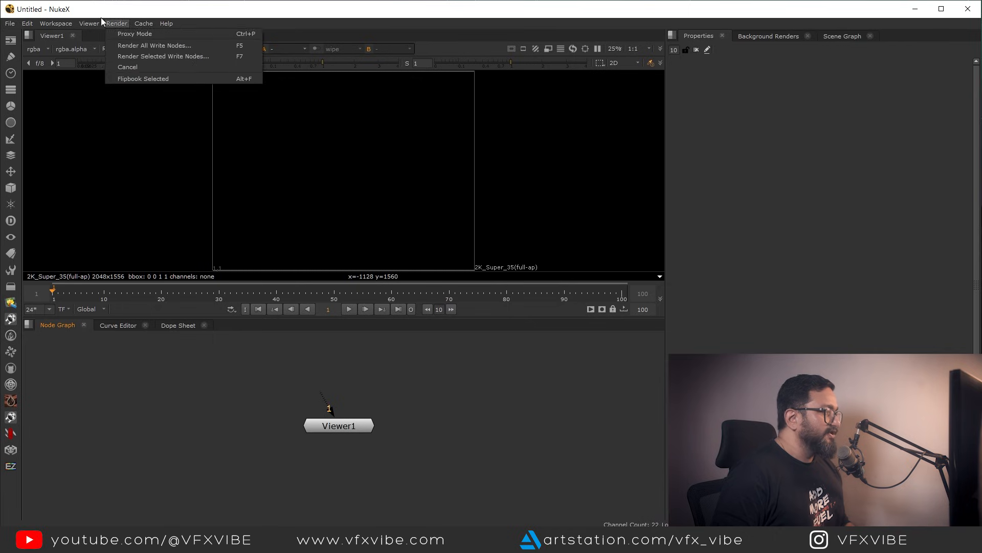
pyautogui.moveTo(56, 23)
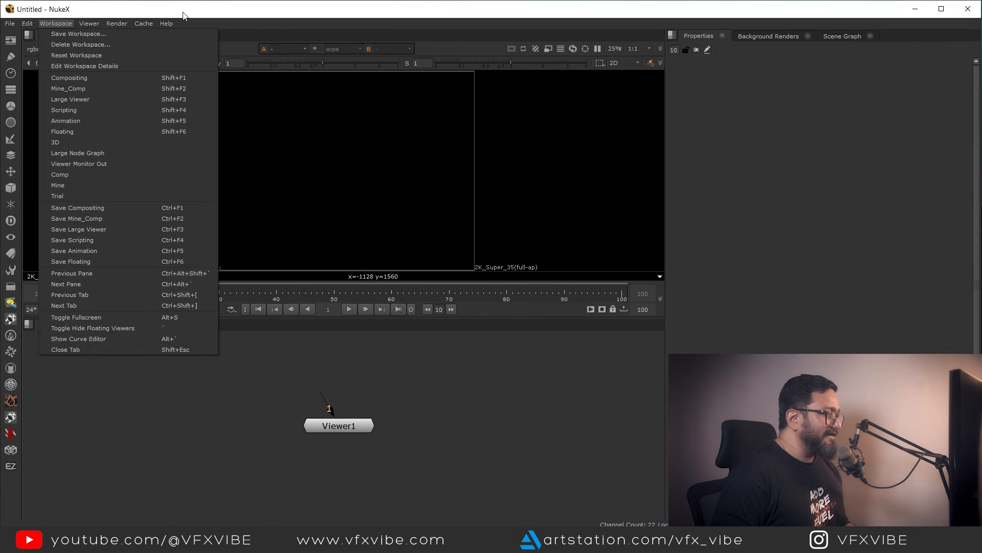
pyautogui.click(198, 453)
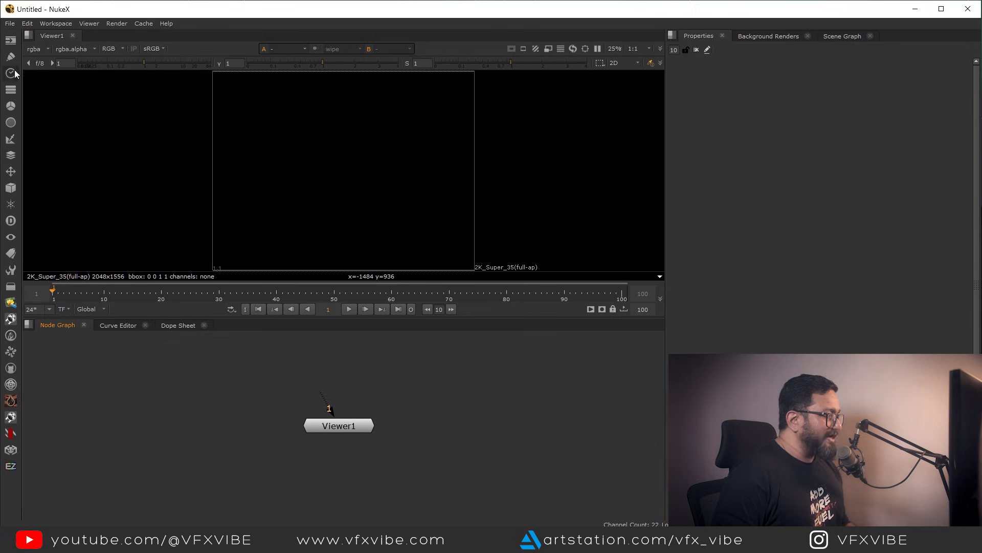
pyautogui.click(11, 41)
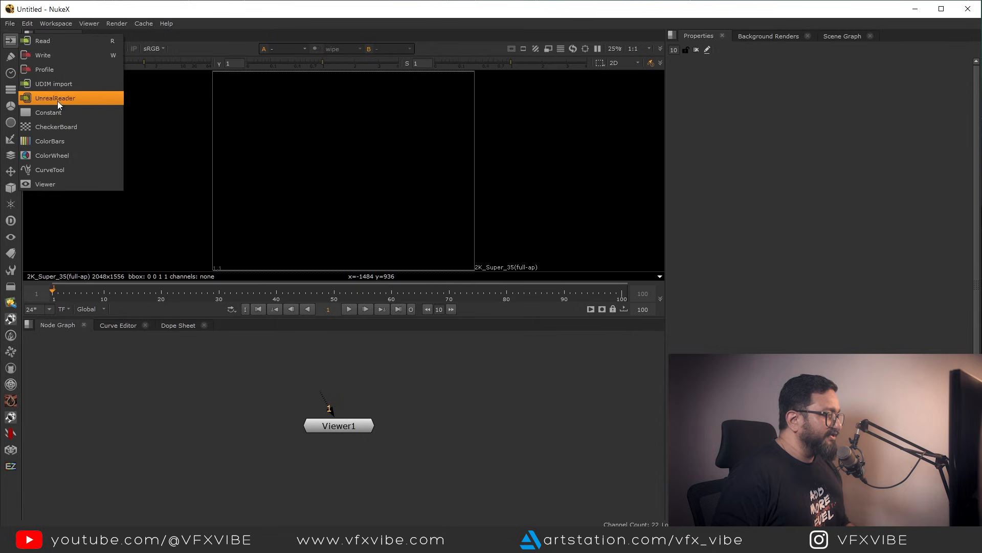
pyautogui.click(140, 402)
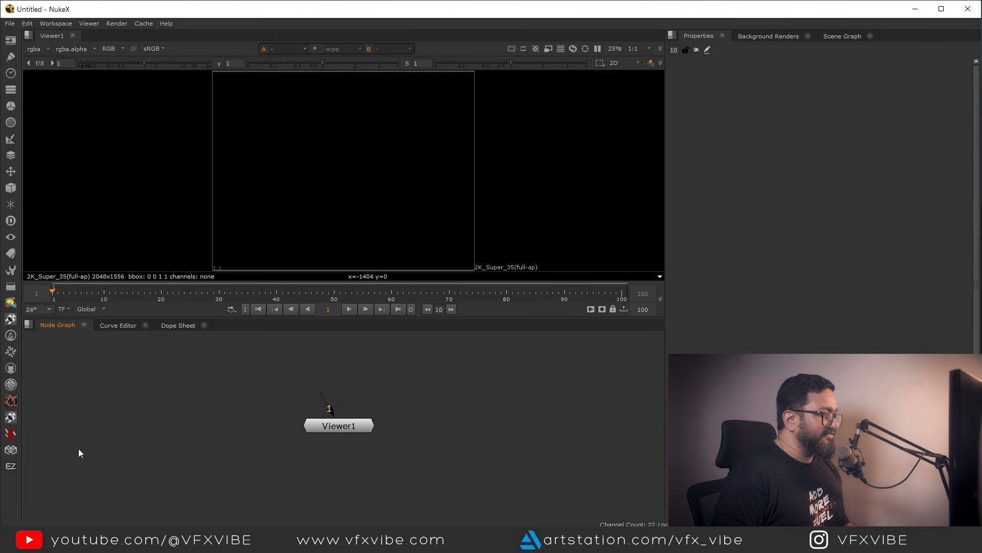
pyautogui.moveTo(335, 426); pyautogui.dragTo(333, 423)
pyautogui.moveTo(207, 346); pyautogui.dragTo(462, 493)
pyautogui.moveTo(201, 361); pyautogui.dragTo(465, 471)
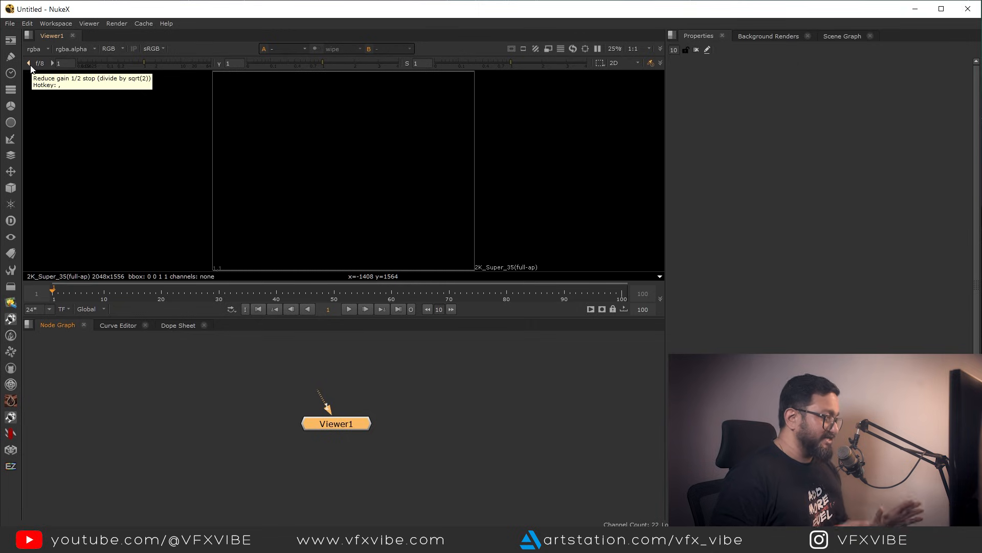
# - Add a CheckerBoard node beside the Viewer node from the Image nodes, and delete it again
pyautogui.click(10, 42)
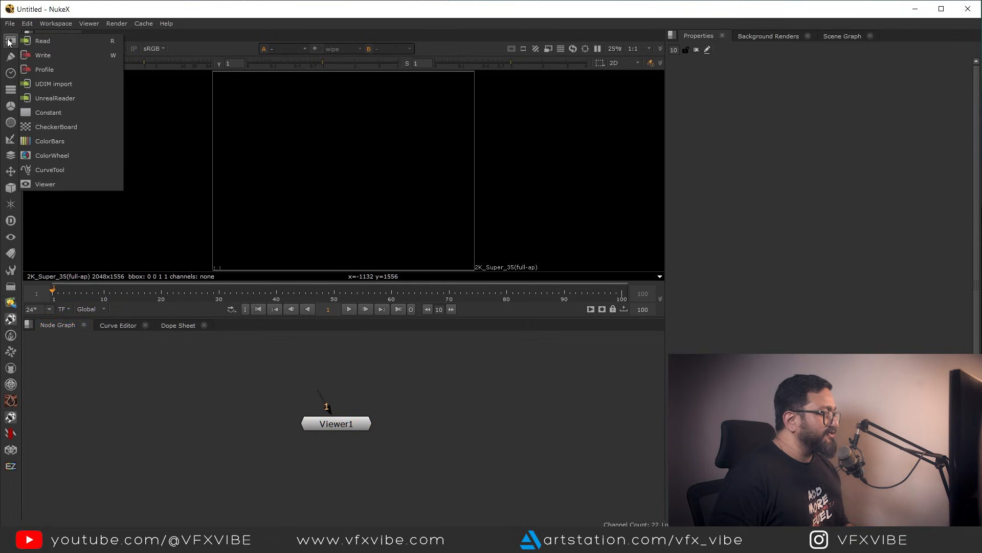
pyautogui.click(70, 125)
pyautogui.moveTo(172, 371); pyautogui.dragTo(196, 387)
pyautogui.moveTo(152, 345); pyautogui.dragTo(271, 433)
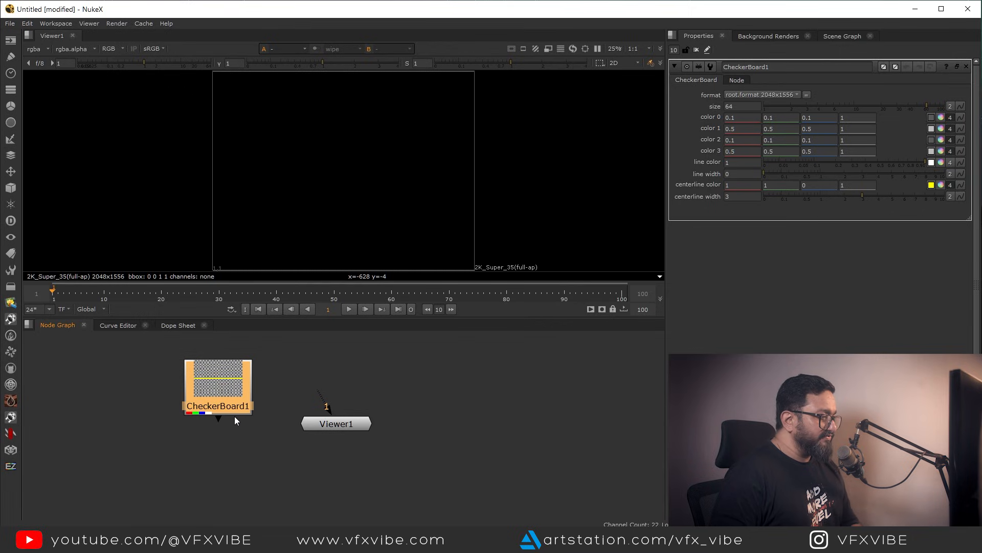
pyautogui.moveTo(239, 413); pyautogui.dragTo(302, 428, button='middle')
pyautogui.moveTo(194, 345); pyautogui.dragTo(343, 462)
pyautogui.press('Delete')
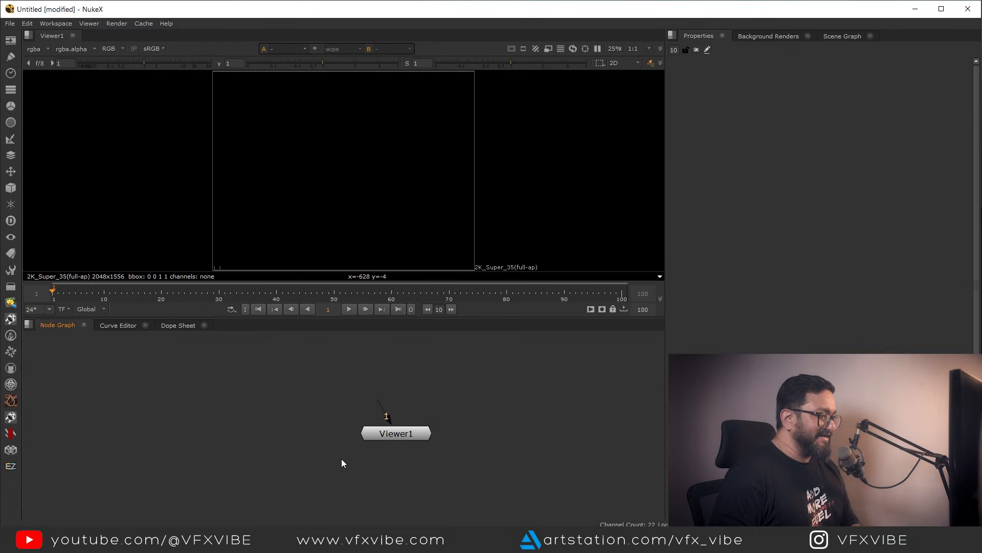
# - Add a CheckerBoard node to the empty area beside the Viewer node by searching for "check"
pyautogui.moveTo(249, 398); pyautogui.dragTo(235, 384, button='middle')
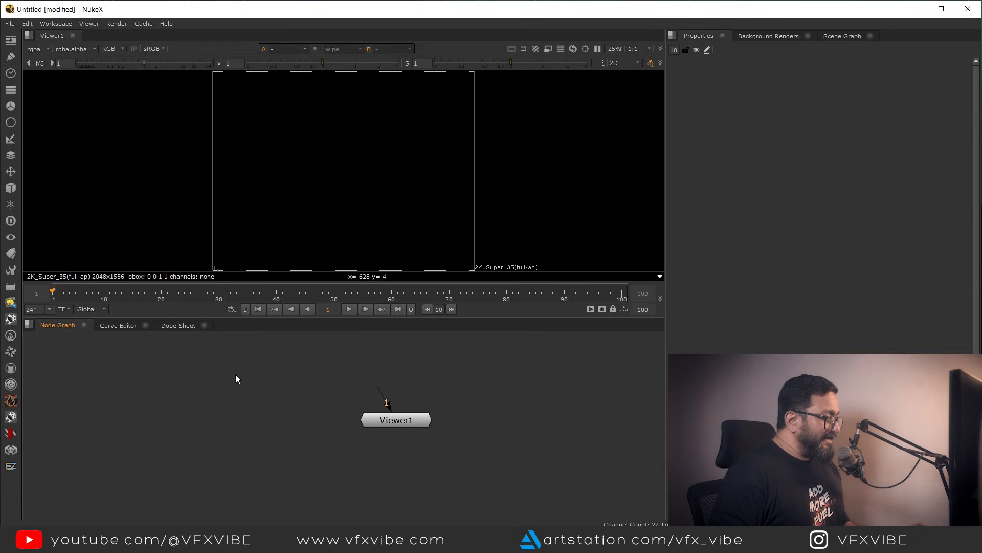
pyautogui.press('Tab')
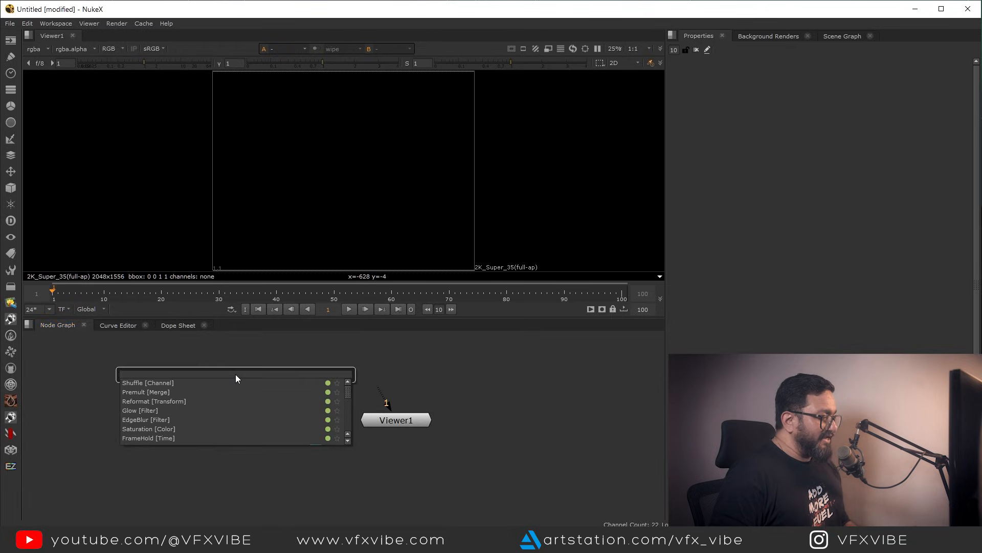
pyautogui.write('check')
pyautogui.press('Return')
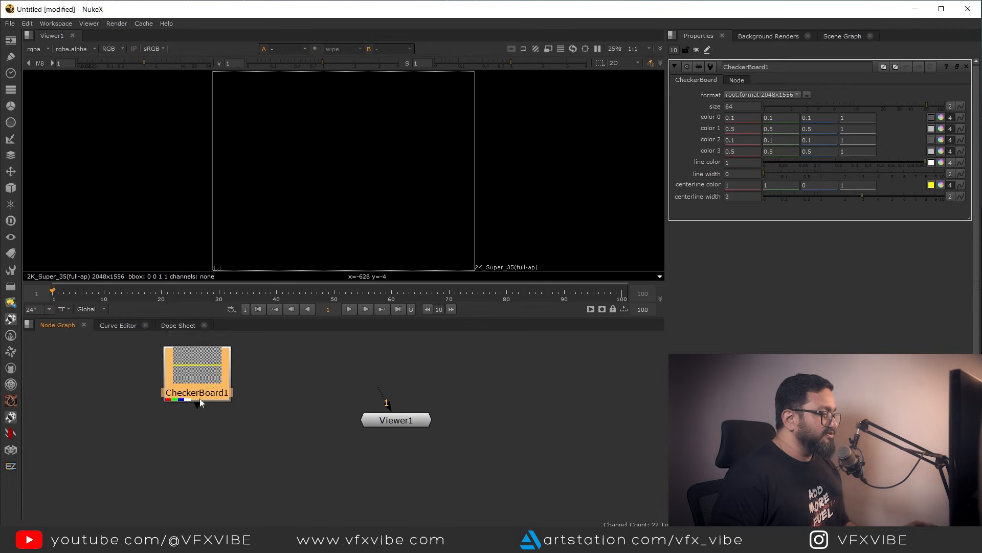
pyautogui.moveTo(288, 431); pyautogui.dragTo(287, 384)
pyautogui.moveTo(290, 422); pyautogui.dragTo(232, 403, button='middle')
# - Add a second CheckerBoard node from the node graph's Image nodes and place it beside the first one
pyautogui.click(267, 450)
pyautogui.rightClick(265, 446)
pyautogui.moveTo(312, 302)
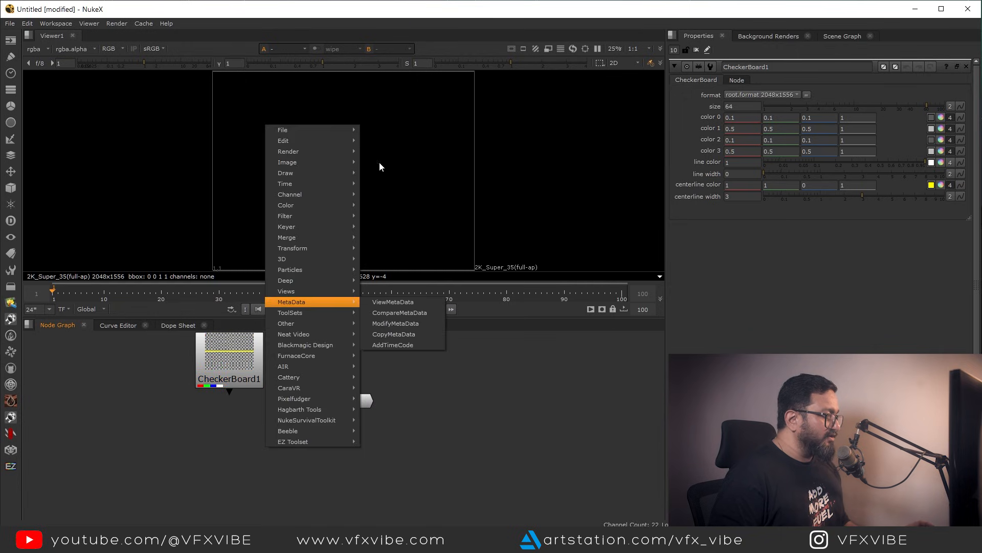
pyautogui.moveTo(297, 163)
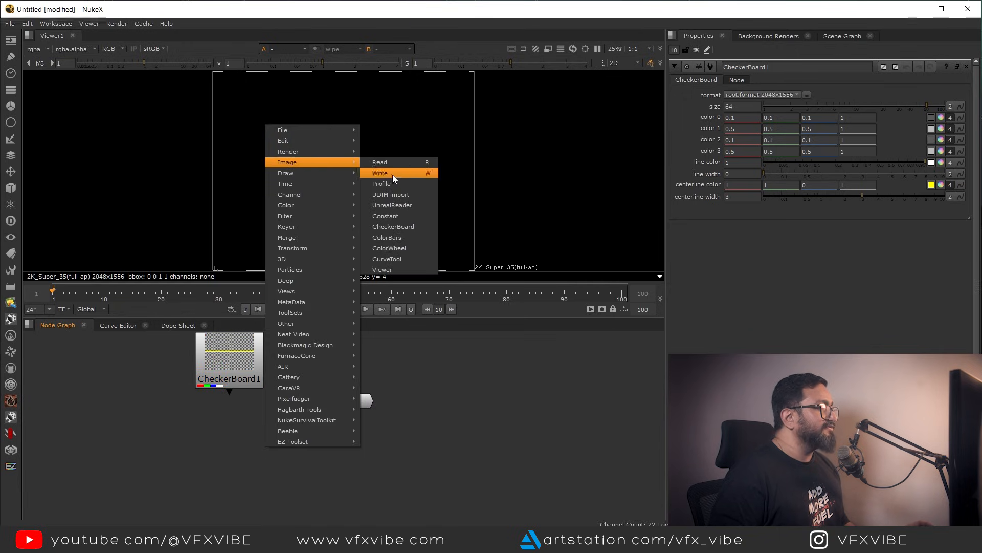
pyautogui.click(396, 226)
pyautogui.moveTo(298, 463); pyautogui.dragTo(176, 373)
pyautogui.moveTo(174, 375); pyautogui.dragTo(316, 439, button='middle')
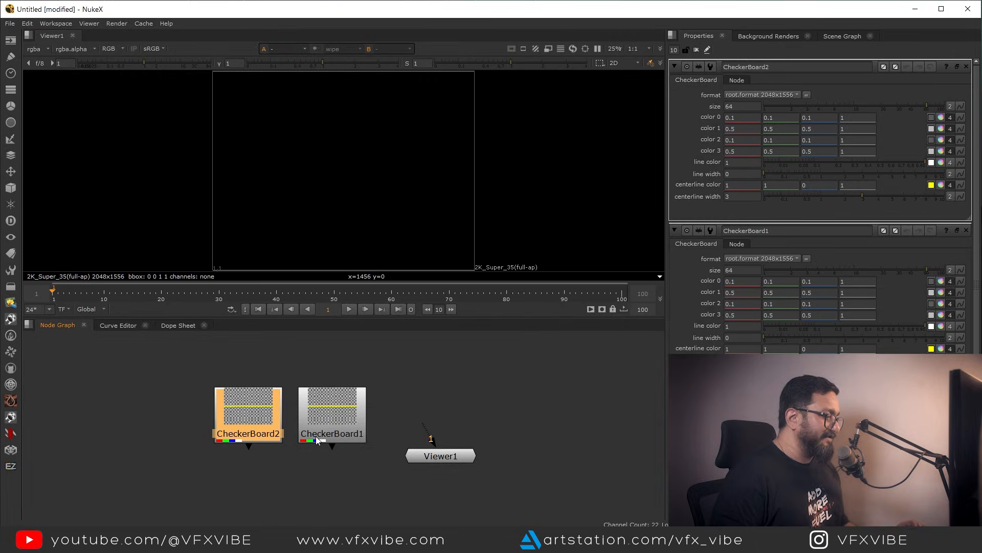
# - Delete both CheckerBoard nodes from the node graph
pyautogui.moveTo(178, 363); pyautogui.dragTo(395, 483)
pyautogui.press('Delete')
pyautogui.moveTo(379, 493); pyautogui.dragTo(389, 467, button='middle')
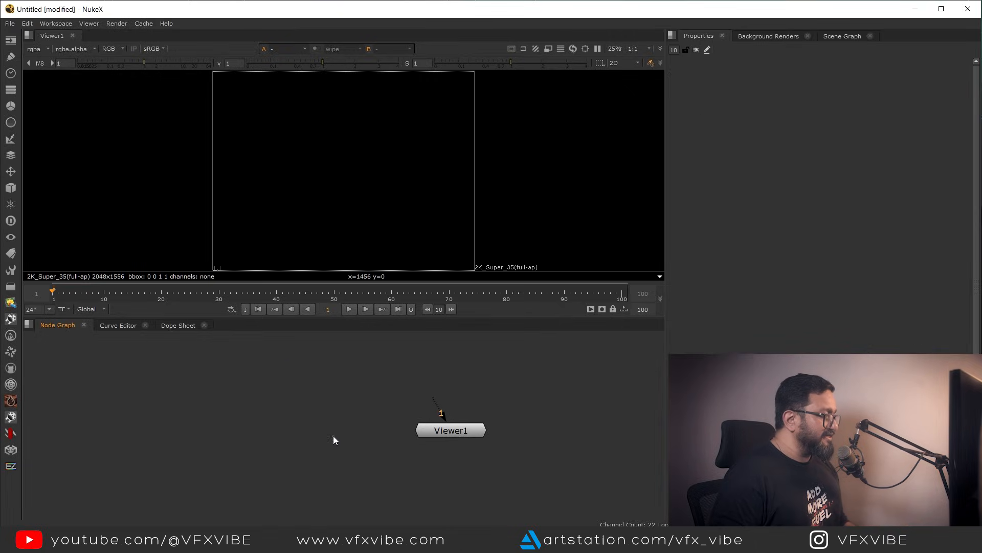
# - Add a Constant node and a CheckerBoard node, placed side by side to the left of the Viewer node
pyautogui.click(10, 41)
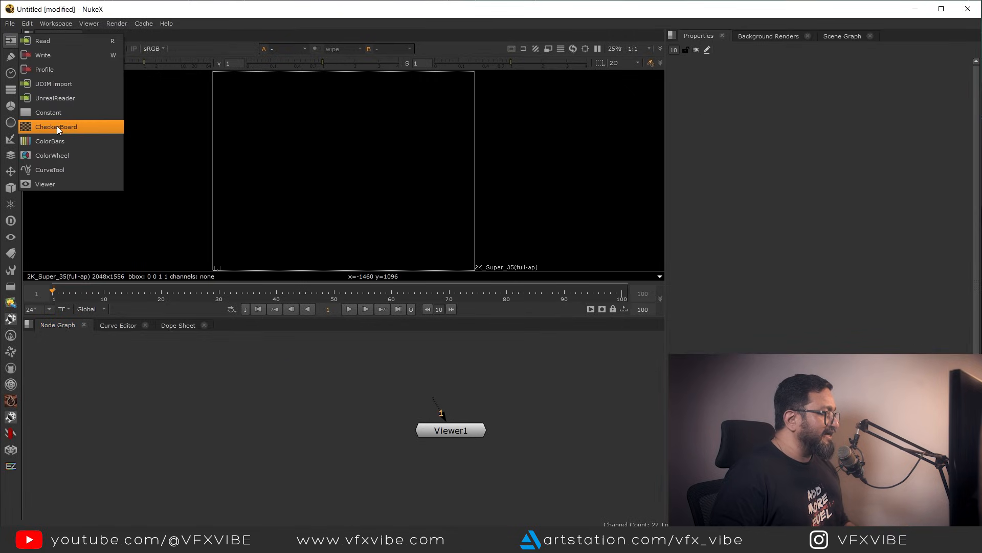
pyautogui.click(50, 113)
pyautogui.moveTo(336, 426); pyautogui.dragTo(241, 381)
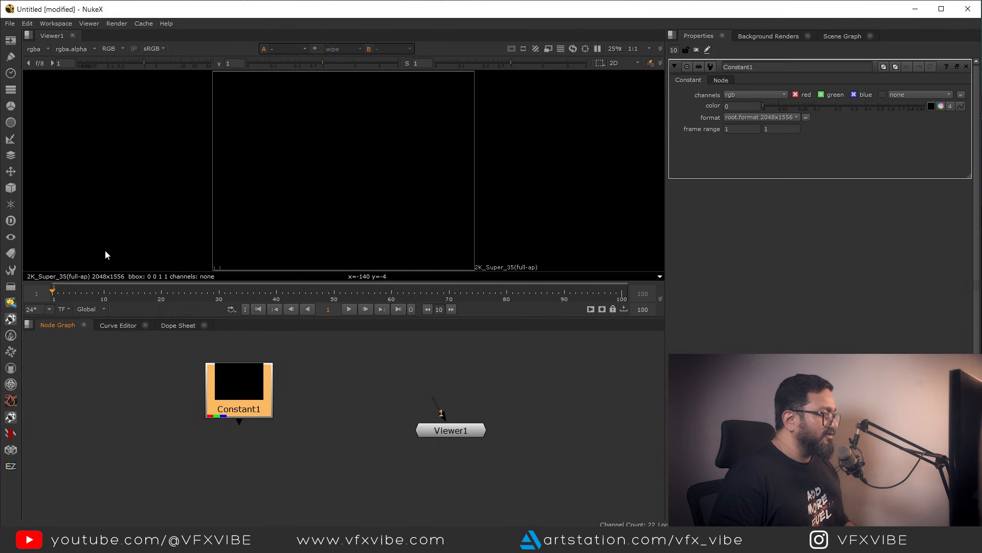
pyautogui.click(11, 41)
pyautogui.click(53, 127)
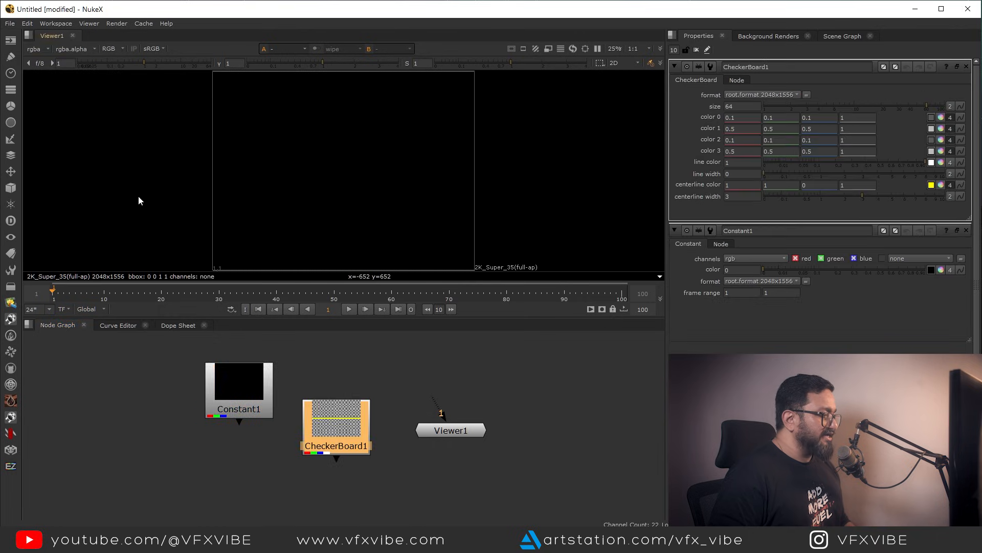
pyautogui.moveTo(330, 431); pyautogui.dragTo(328, 403)
# - Add a ColorWheel node below the Constant node and a ColorBars node below the CheckerBoard node
pyautogui.click(11, 40)
pyautogui.click(56, 157)
pyautogui.click(230, 485)
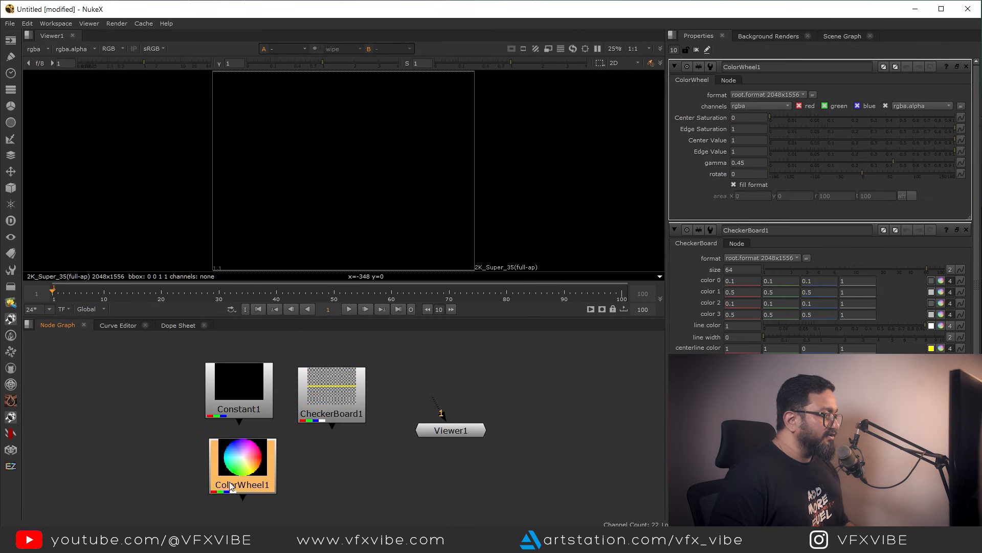
pyautogui.click(10, 40)
pyautogui.click(49, 141)
pyautogui.moveTo(315, 447); pyautogui.dragTo(324, 466, button='middle')
pyautogui.click(312, 409)
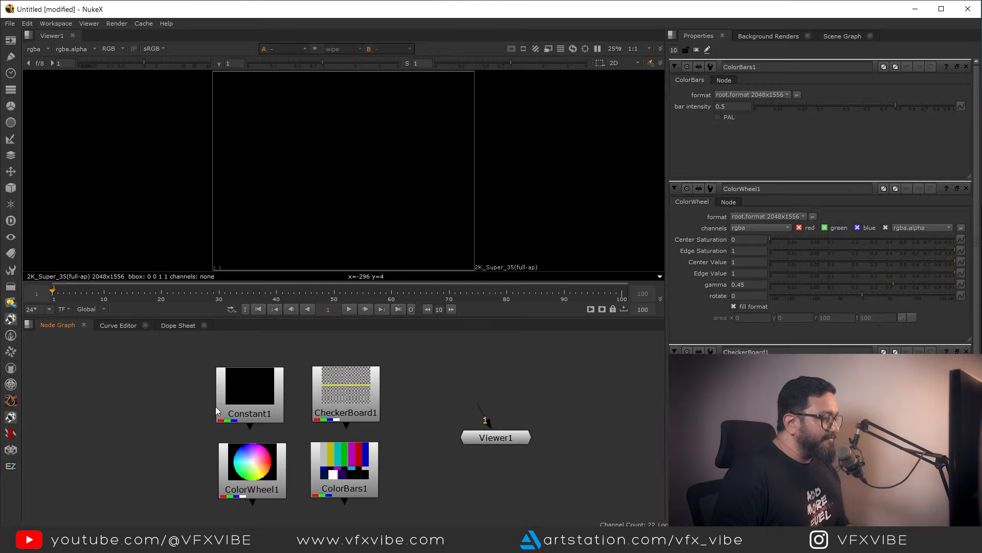
pyautogui.moveTo(171, 353); pyautogui.dragTo(447, 506)
pyautogui.moveTo(214, 73); pyautogui.dragTo(478, 269)
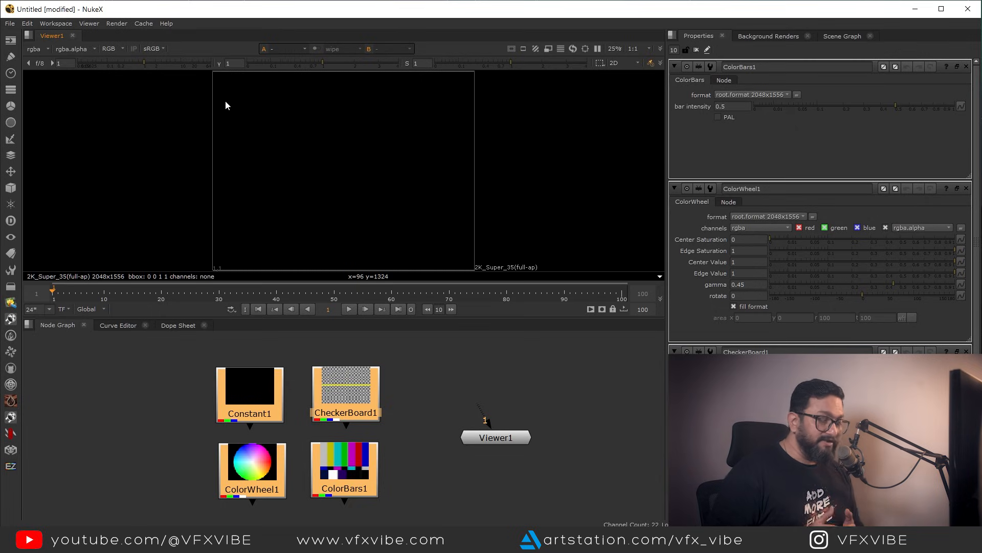
pyautogui.click(431, 353)
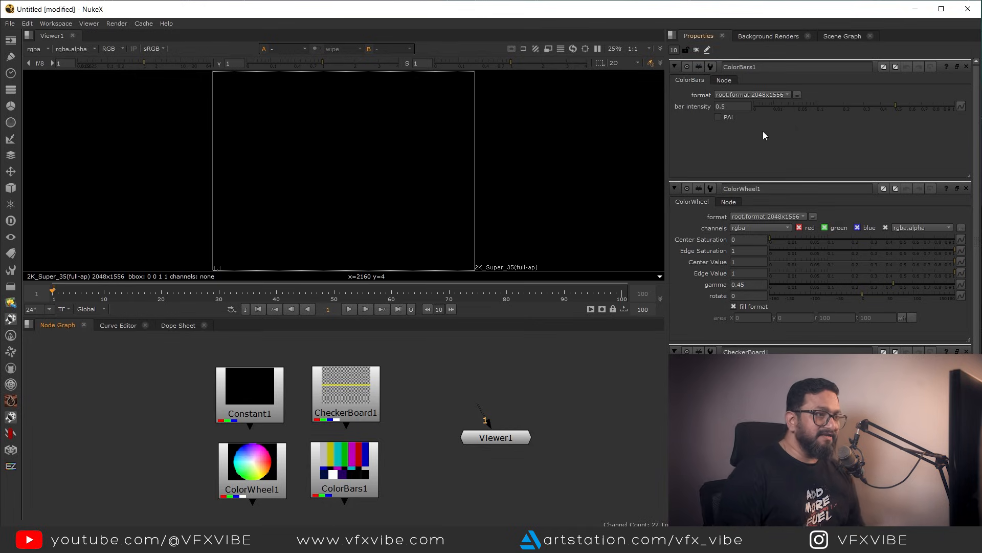
pyautogui.moveTo(387, 412); pyautogui.dragTo(395, 391, button='middle')
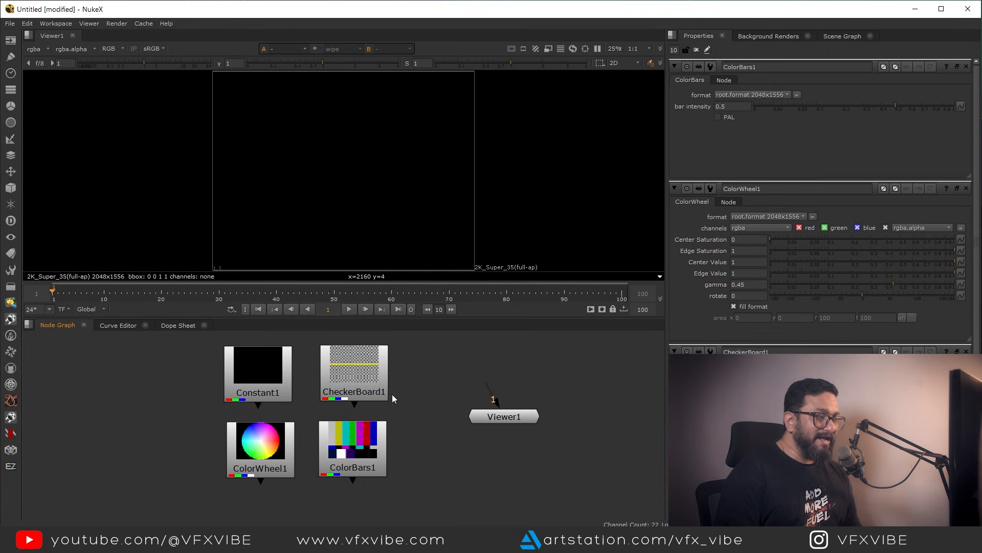
pyautogui.click(360, 456)
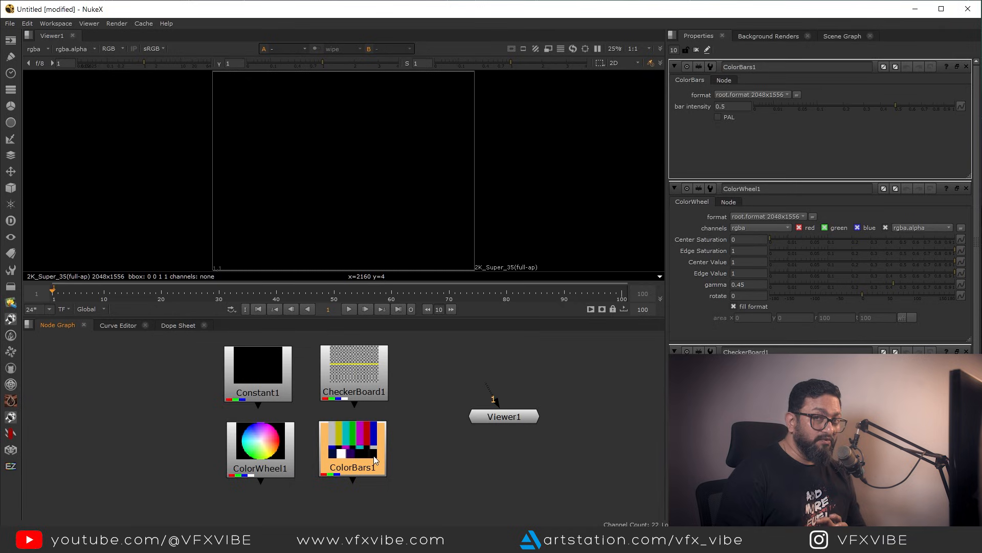
# - Open the CheckerBoard node's properties and move the ColorWheel node to the other side of the CheckerBoard node
pyautogui.doubleClick(360, 364)
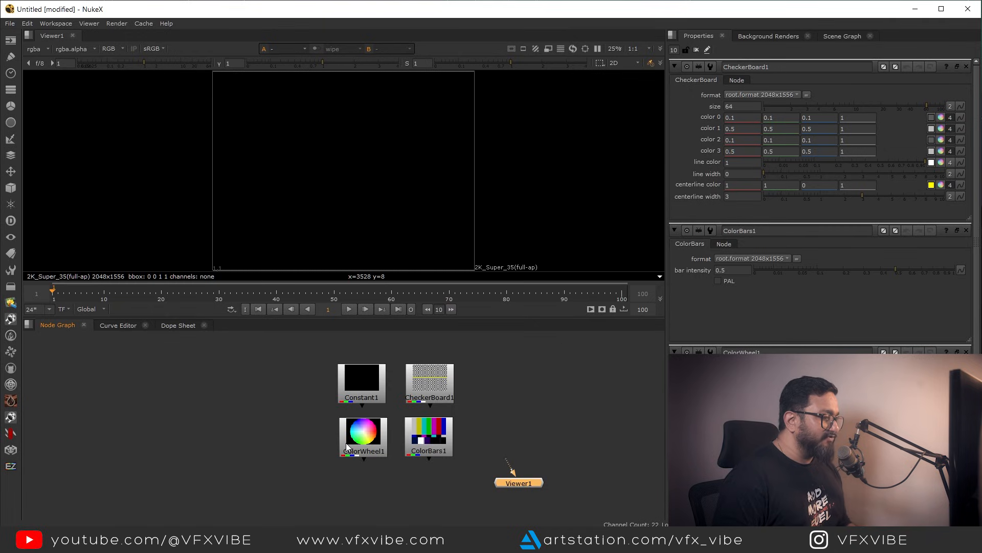
pyautogui.moveTo(365, 437); pyautogui.dragTo(508, 377)
pyautogui.moveTo(510, 395); pyautogui.dragTo(447, 391, button='middle')
pyautogui.scroll(6, 444, 418)
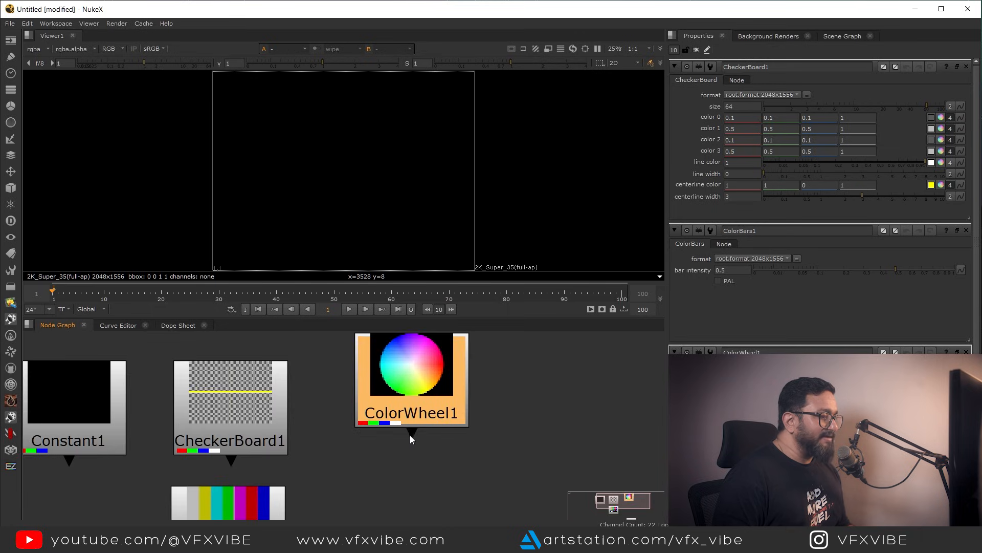
# - Connect the Viewer node's input to the ColorWheel node and line the ColorWheel up directly above the Viewer node
pyautogui.moveTo(410, 481)
pyautogui.mouseDown()
pyautogui.moveTo(435, 457)
pyautogui.moveTo(412, 467)
pyautogui.mouseUp()
pyautogui.moveTo(421, 477); pyautogui.dragTo(378, 348, button='middle')
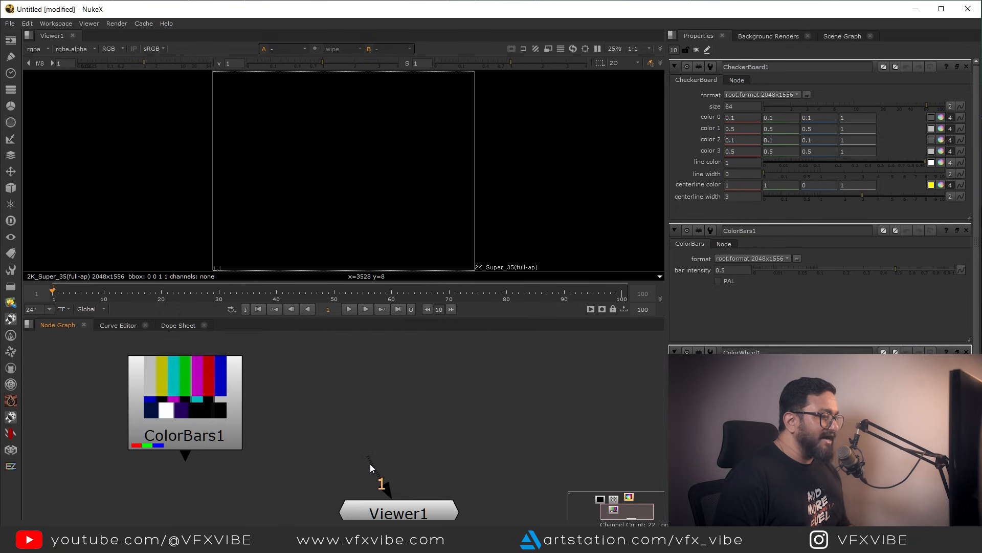
pyautogui.moveTo(369, 462); pyautogui.dragTo(348, 401, button='middle')
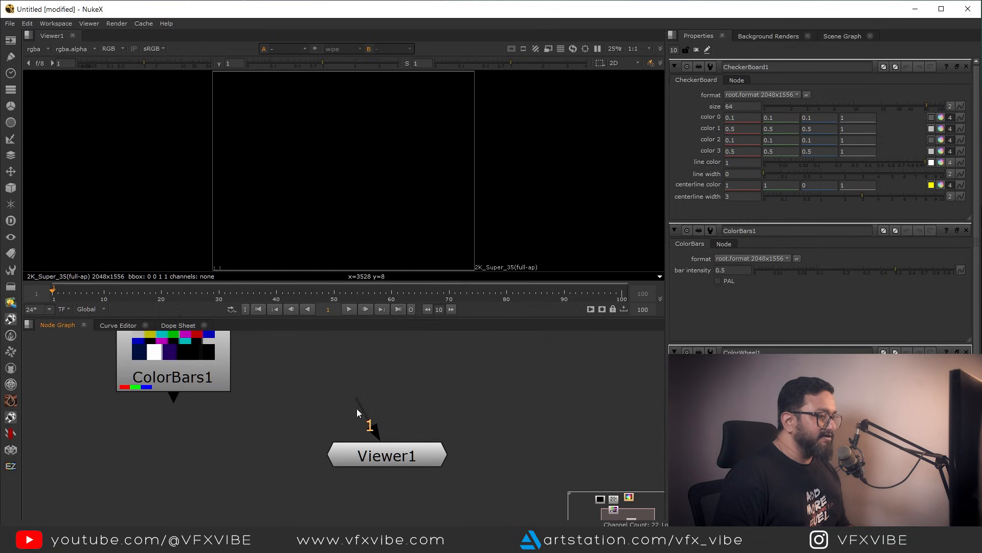
pyautogui.moveTo(362, 408); pyautogui.dragTo(361, 386)
pyautogui.scroll(-3, 361, 387)
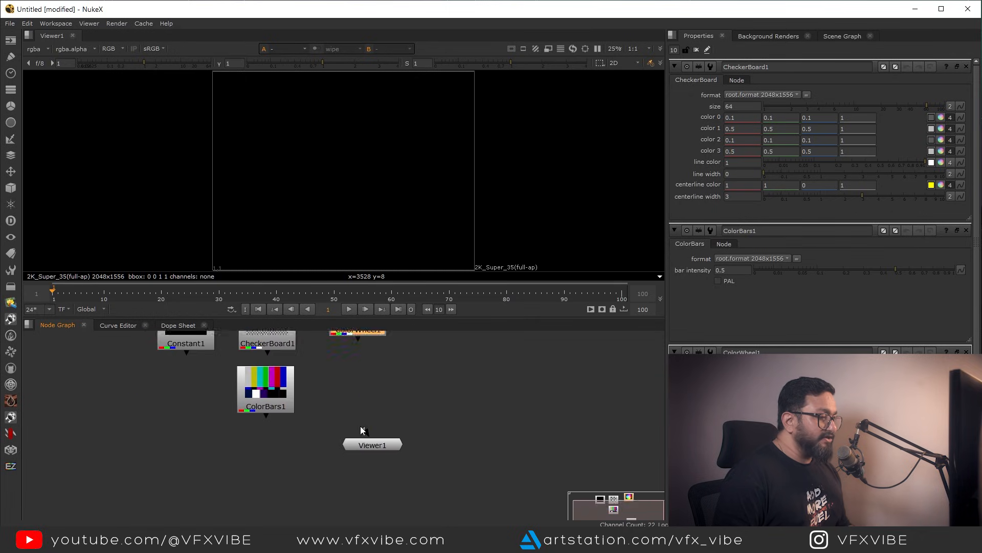
pyautogui.moveTo(360, 402); pyautogui.dragTo(370, 469, button='middle')
pyautogui.moveTo(368, 364); pyautogui.dragTo(377, 371)
pyautogui.moveTo(364, 470); pyautogui.dragTo(376, 379)
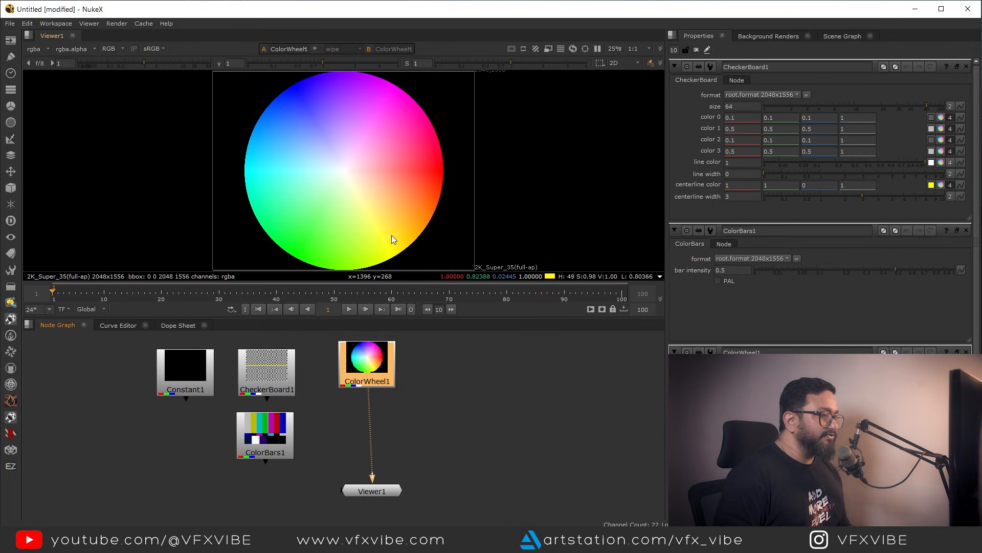
pyautogui.scroll(-5, 375, 182)
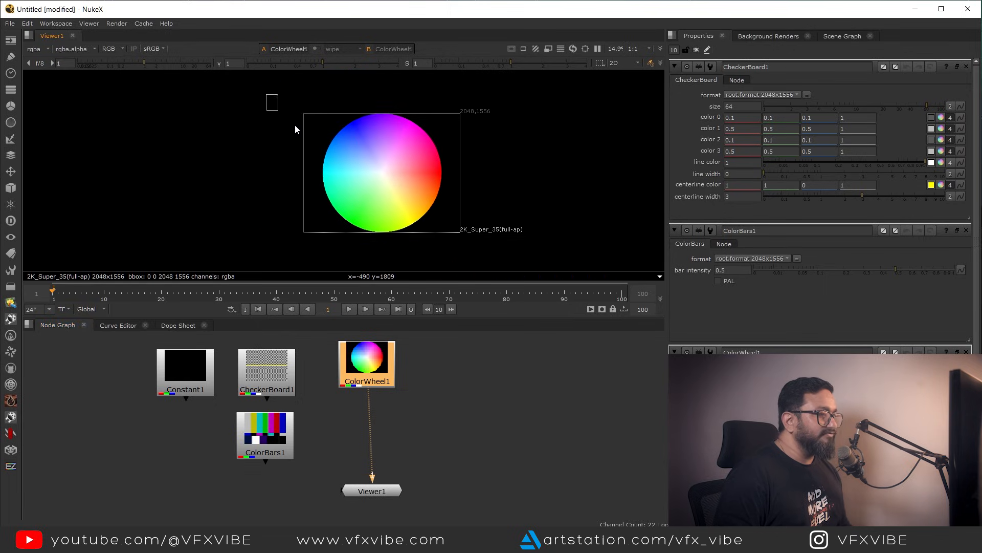
pyautogui.moveTo(389, 364); pyautogui.dragTo(394, 362)
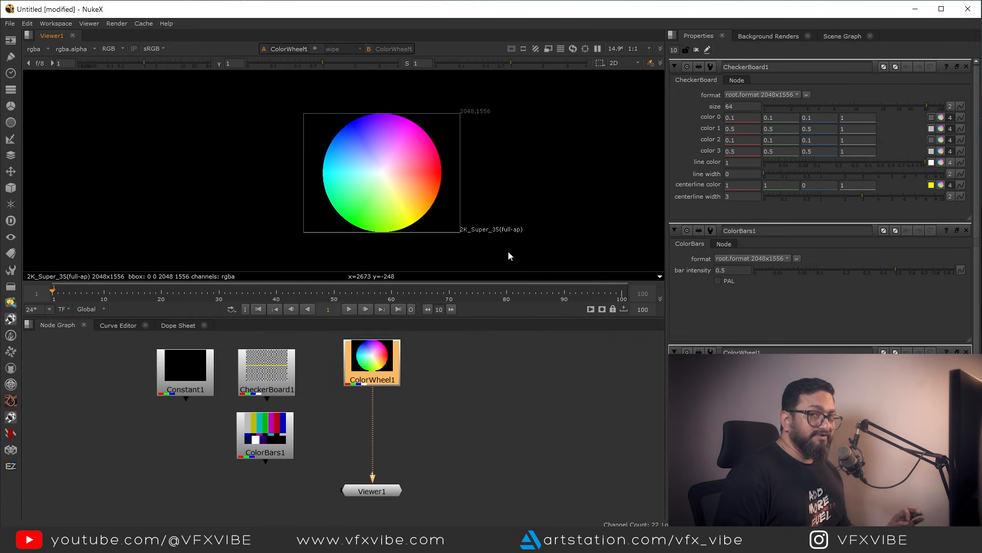
# - Move the ColorBars node beside the ColorWheel node and connect it to the Viewer node
pyautogui.scroll(-3, 368, 401)
pyautogui.moveTo(313, 417); pyautogui.dragTo(441, 363)
pyautogui.moveTo(372, 391); pyautogui.dragTo(368, 419)
pyautogui.moveTo(428, 418); pyautogui.dragTo(433, 370)
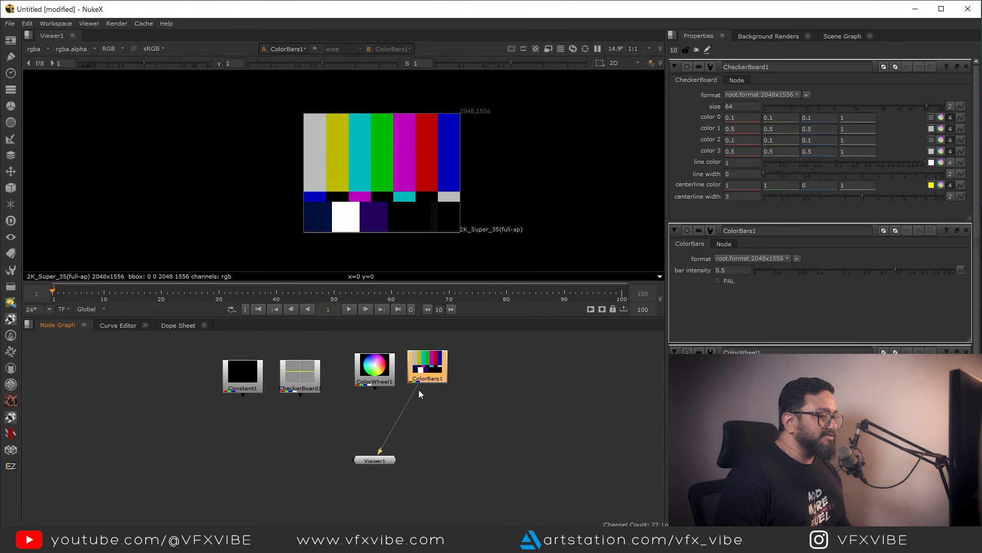
# - Reroute the Viewer node's connection from the ColorBars node back to the ColorWheel node
pyautogui.moveTo(418, 386); pyautogui.dragTo(373, 416)
pyautogui.moveTo(375, 375); pyautogui.dragTo(376, 377)
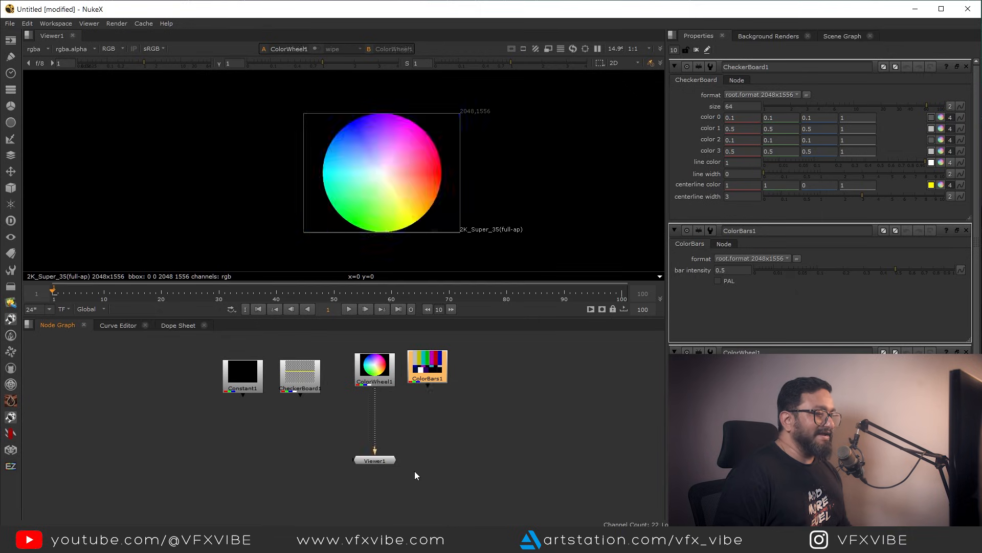
pyautogui.moveTo(345, 412); pyautogui.dragTo(241, 383)
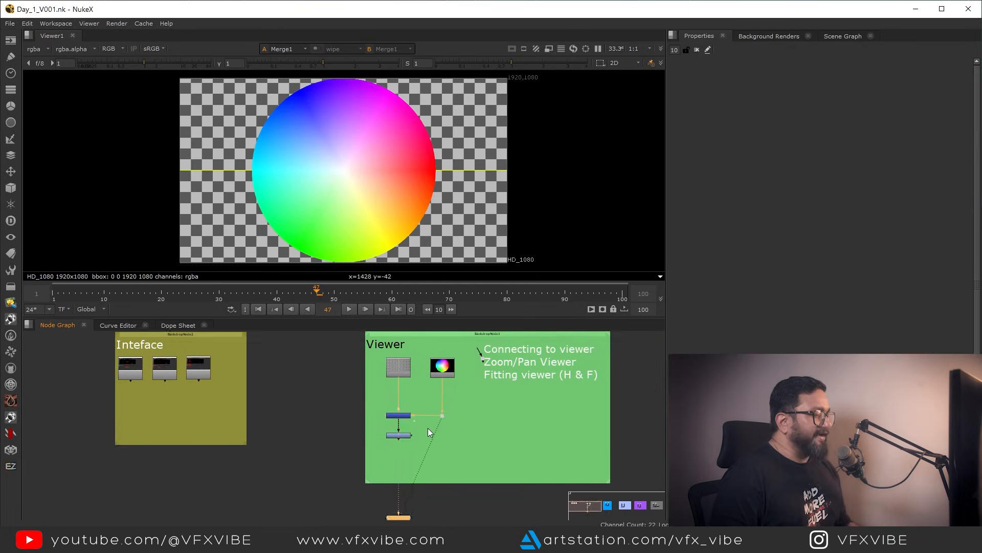
# - Examine how the CheckerBoard, ColorWheel, Merge and Grade nodes are connected in the green Viewer backdrop of Day_1_V001.nk
pyautogui.moveTo(447, 436); pyautogui.dragTo(425, 441, button='middle')
pyautogui.scroll(2, 431, 419)
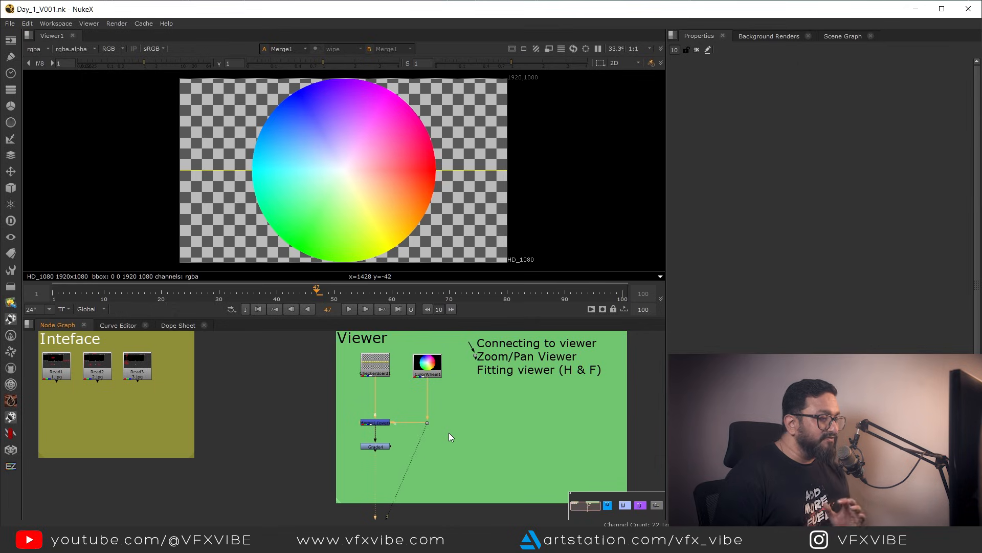
pyautogui.scroll(2, 394, 422)
pyautogui.moveTo(417, 439); pyautogui.dragTo(279, 495)
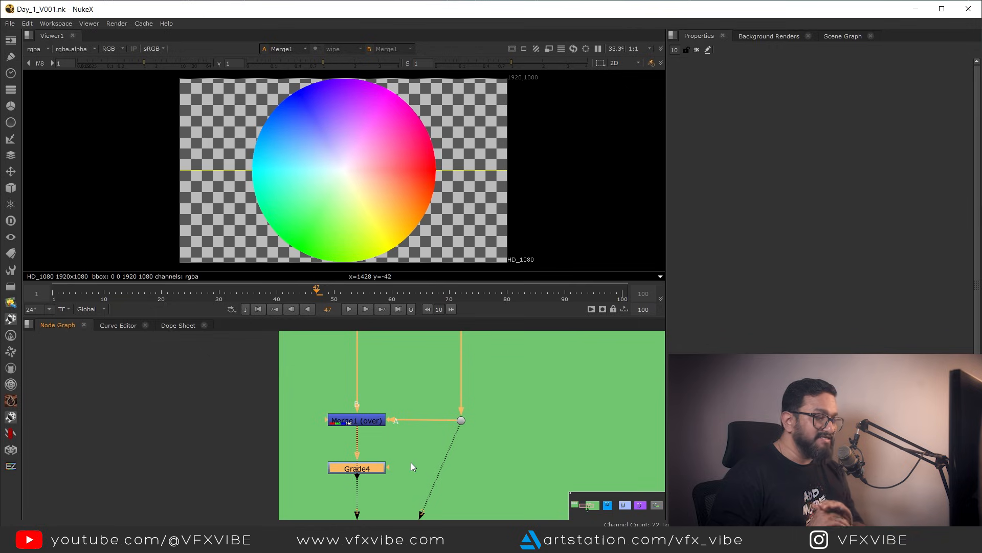
pyautogui.scroll(-2, 394, 420)
pyautogui.moveTo(423, 391); pyautogui.dragTo(423, 418, button='middle')
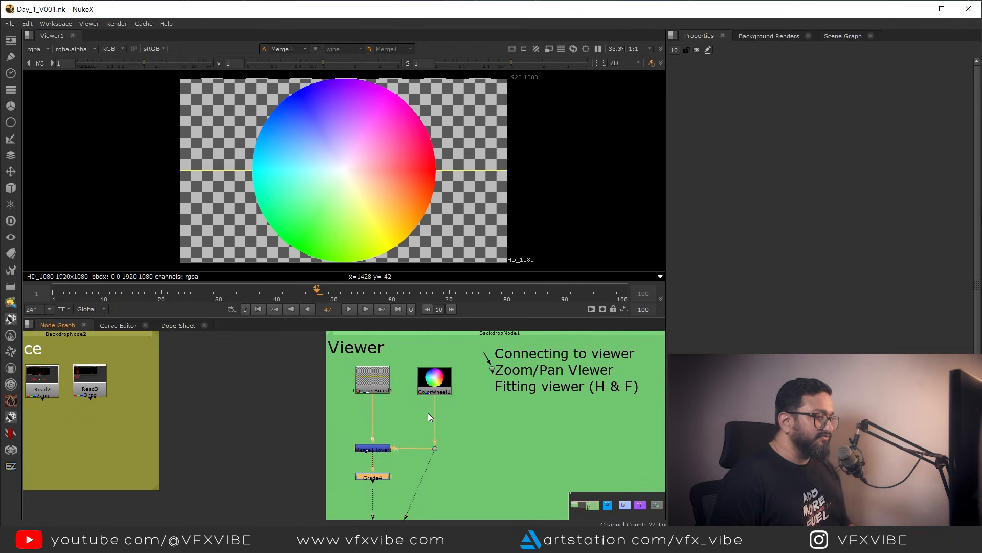
pyautogui.moveTo(426, 469); pyautogui.dragTo(348, 418, button='middle')
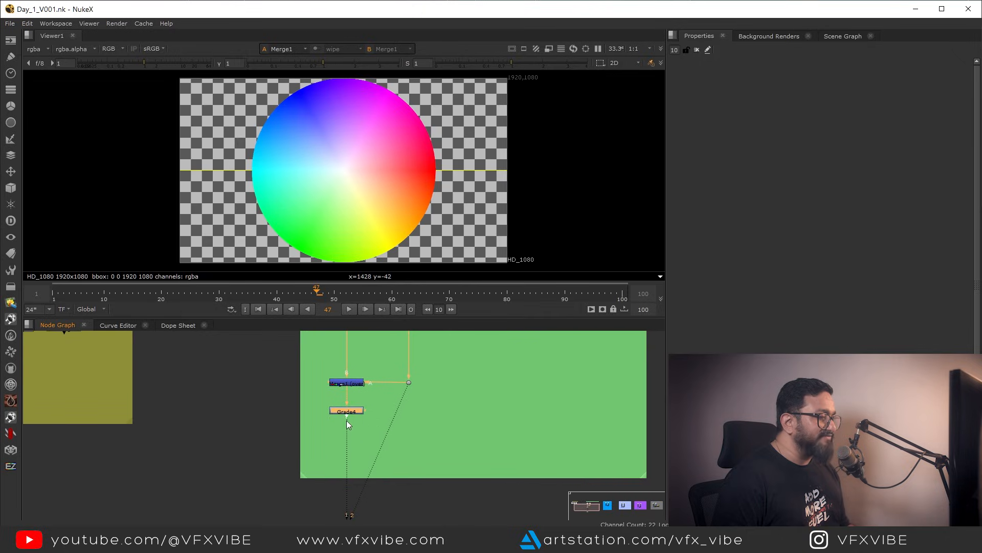
# - Disconnect all inputs of the Viewer node and place it below the Grade4 node inside the green Viewer backdrop
pyautogui.scroll(-4, 342, 470)
pyautogui.moveTo(353, 499); pyautogui.dragTo(354, 488, button='middle')
pyautogui.scroll(3, 352, 485)
pyautogui.click(351, 488)
pyautogui.hotkey('ctrl', 'd')
pyautogui.moveTo(336, 488); pyautogui.dragTo(342, 425)
pyautogui.scroll(3, 342, 425)
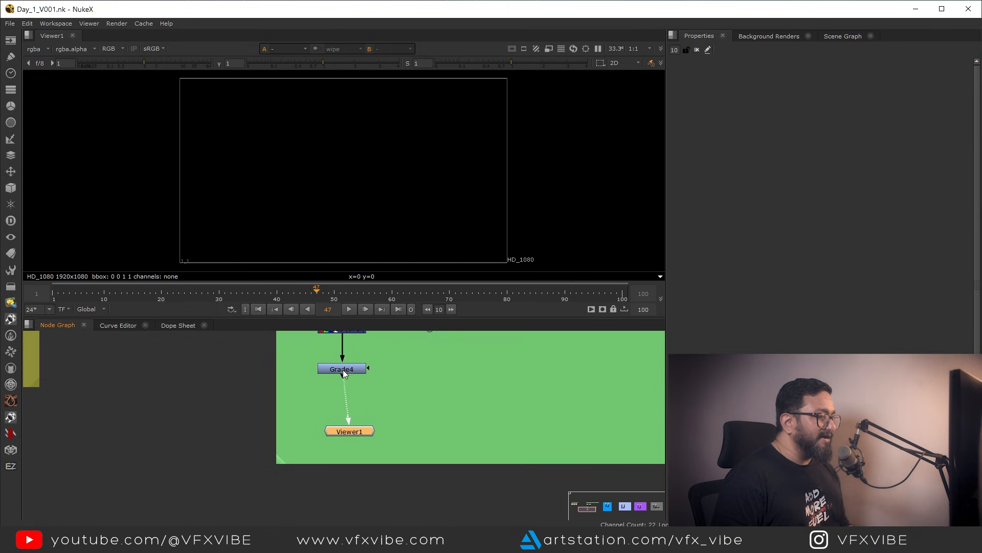
pyautogui.moveTo(343, 371); pyautogui.dragTo(342, 370)
pyautogui.moveTo(356, 431); pyautogui.dragTo(375, 400)
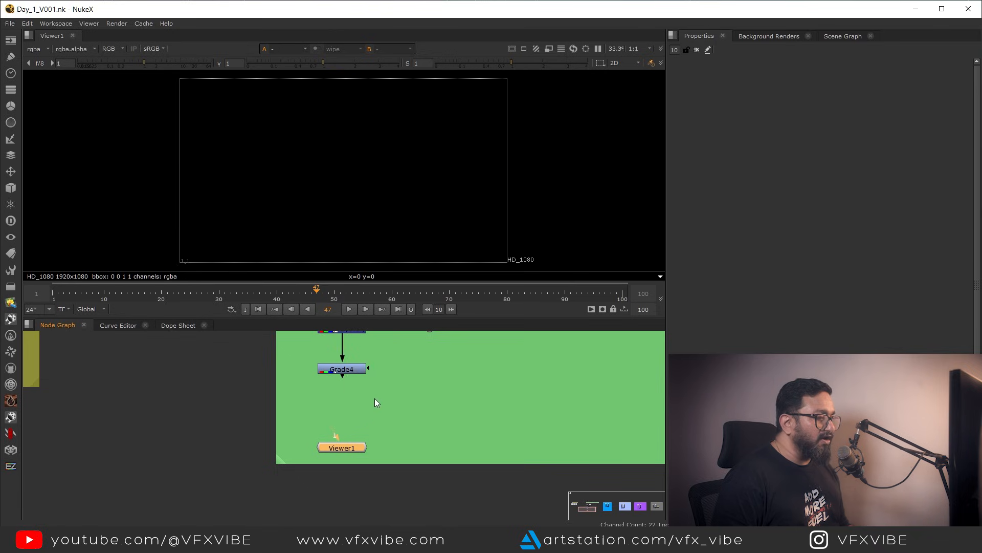
# - Connect the ColorWheel node to input 1 of the Viewer node
pyautogui.scroll(-3, 381, 417)
pyautogui.scroll(4, 435, 376)
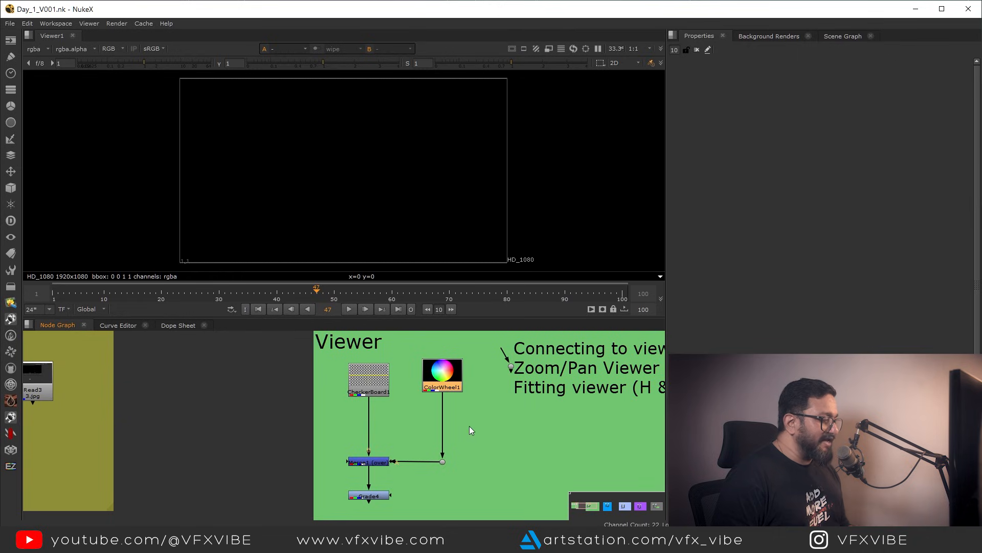
pyautogui.moveTo(469, 426); pyautogui.dragTo(456, 408, button='middle')
pyautogui.press('1')
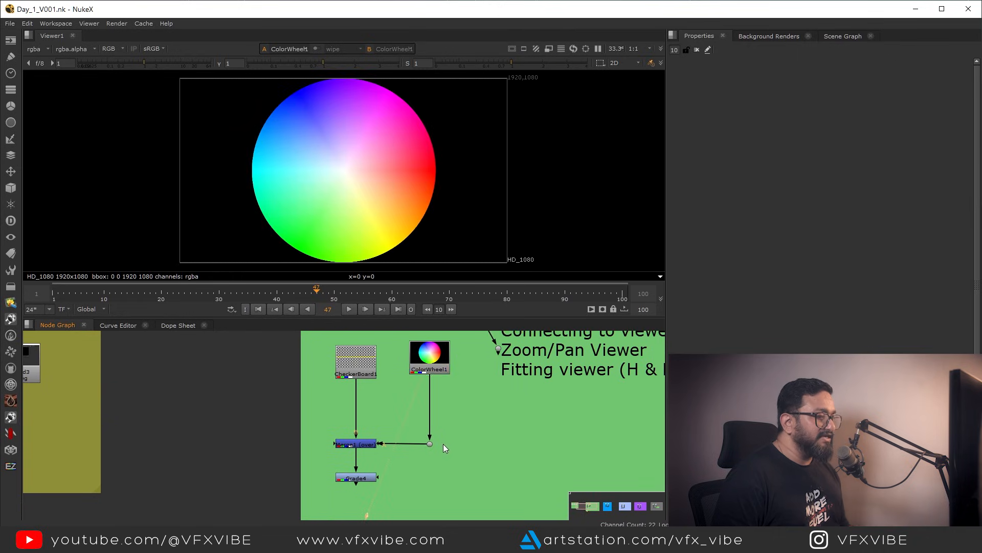
# - Connect the Grade4 node to input 2 of the Viewer node
pyautogui.scroll(-3, 448, 443)
pyautogui.scroll(3, 431, 392)
pyautogui.moveTo(419, 429)
pyautogui.mouseDown(button='middle')
pyautogui.moveTo(424, 396)
pyautogui.moveTo(416, 419)
pyautogui.mouseUp(button='middle')
pyautogui.moveTo(432, 454); pyautogui.dragTo(417, 423, button='middle')
pyautogui.moveTo(382, 471); pyautogui.dragTo(383, 423, button='middle')
pyautogui.scroll(2, 379, 428)
pyautogui.click(375, 424)
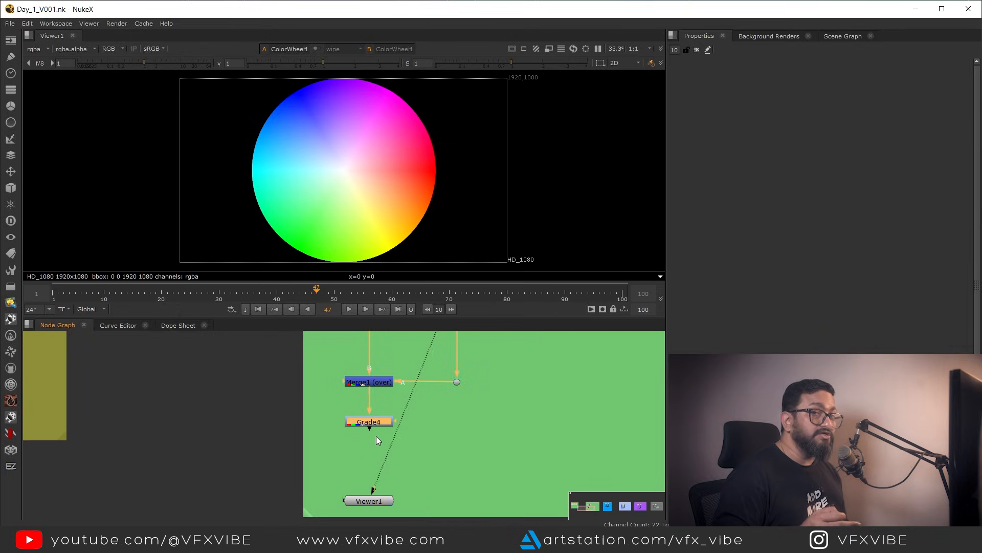
pyautogui.press('1')
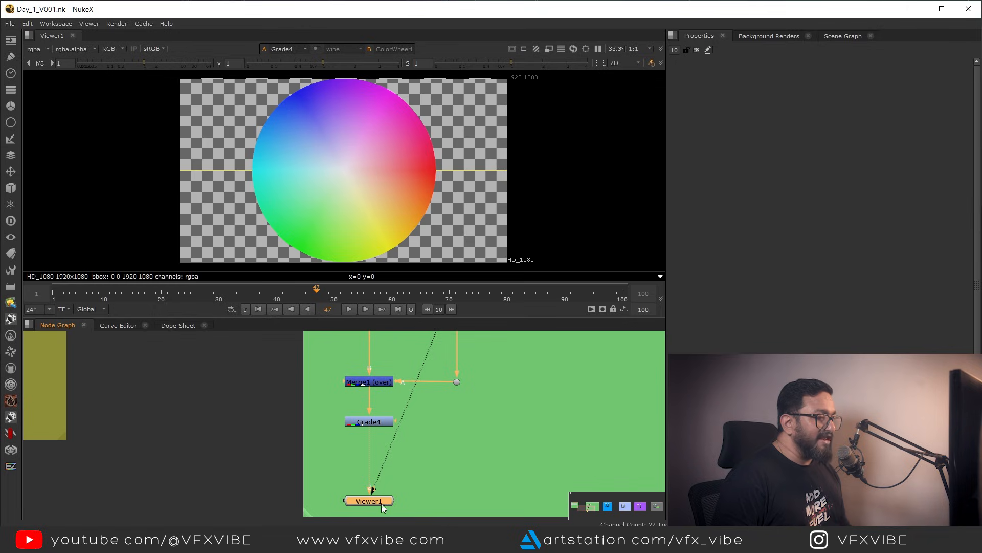
# - Move the Viewer node away from below Grade4 to separate its two input pipes and inspect their numbers
pyautogui.moveTo(381, 503); pyautogui.dragTo(440, 491)
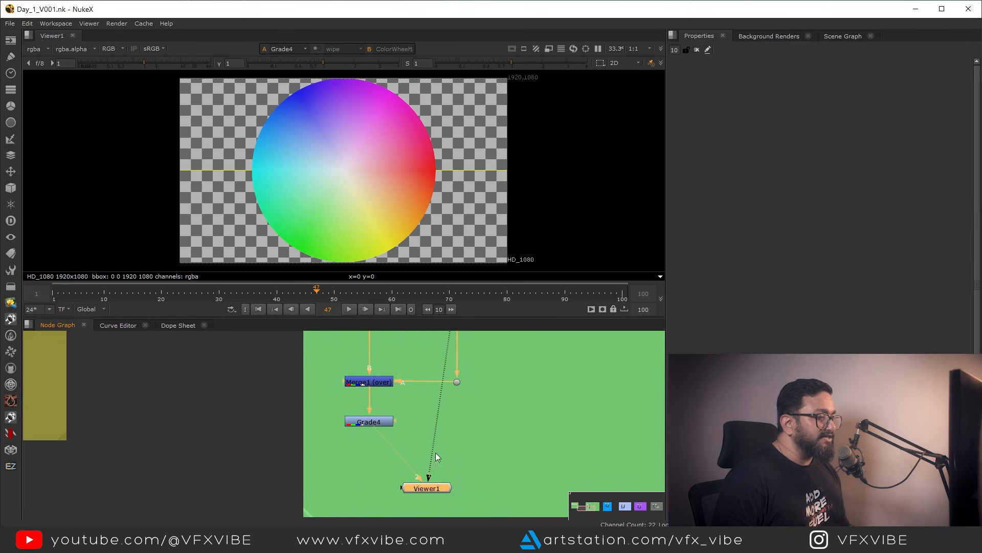
pyautogui.scroll(5, 422, 489)
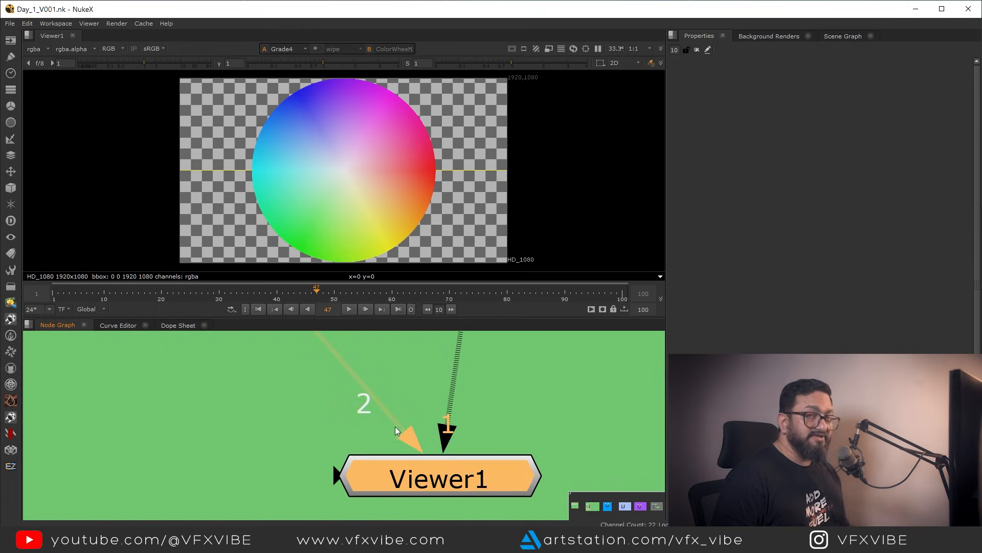
pyautogui.scroll(-5, 394, 427)
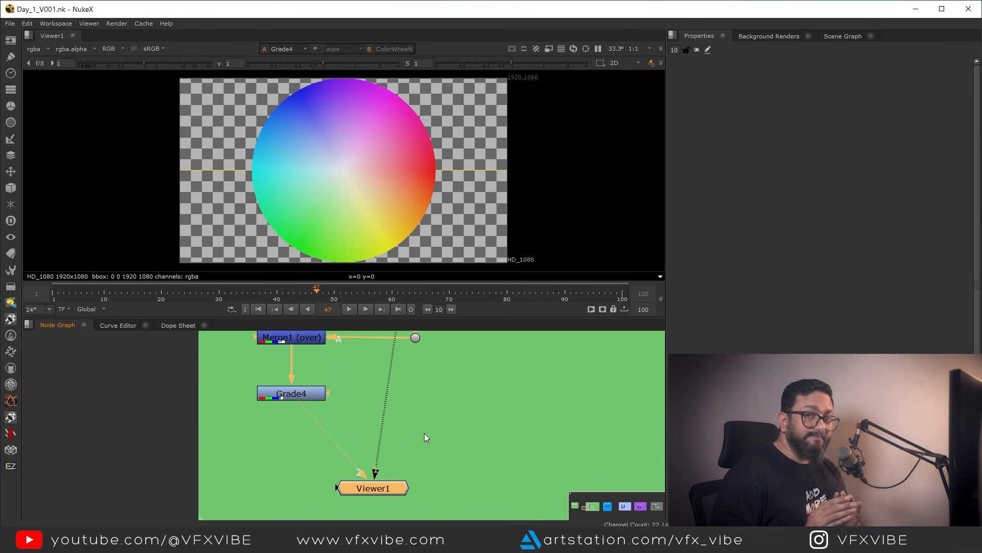
# - Switch the Viewer between input 1 and input 2 to compare the ColorWheel and Grade4 images
pyautogui.click(432, 431)
pyautogui.press('1')
pyautogui.scroll(-4, 404, 414)
pyautogui.moveTo(427, 396); pyautogui.dragTo(410, 422, button='middle')
pyautogui.press('2')
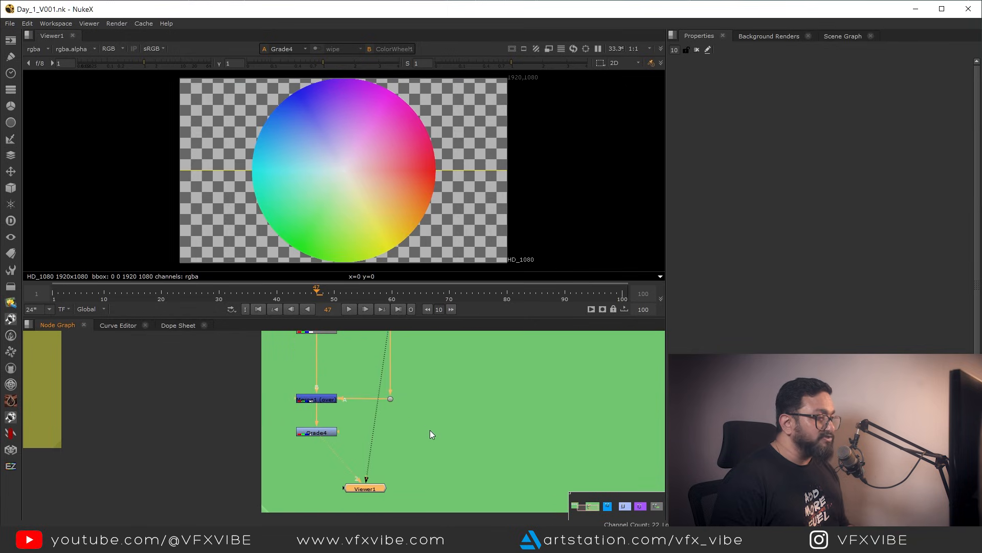
# - Connect the CheckerBoard node to input 3 of the Viewer node and inspect the three numbered pipes
pyautogui.press('f')
pyautogui.click(392, 400)
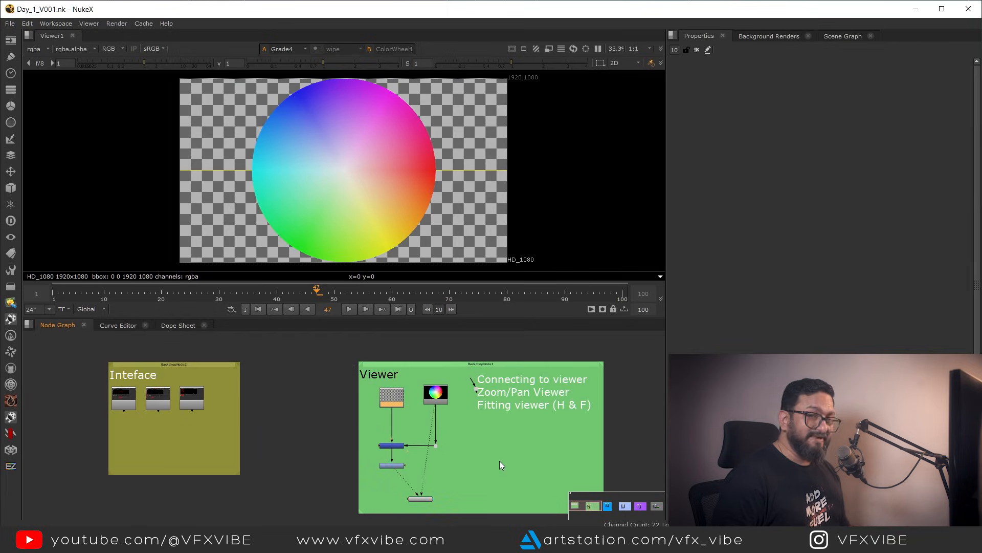
pyautogui.moveTo(499, 460); pyautogui.dragTo(428, 428, button='middle')
pyautogui.click(415, 426)
pyautogui.press('2')
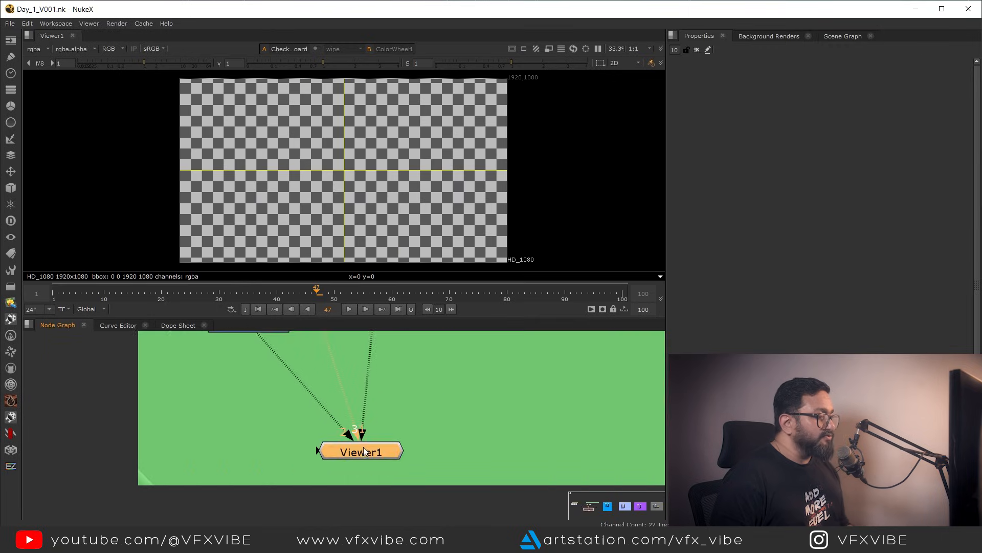
pyautogui.scroll(-3, 361, 447)
pyautogui.scroll(2, 356, 443)
pyautogui.scroll(2, 358, 443)
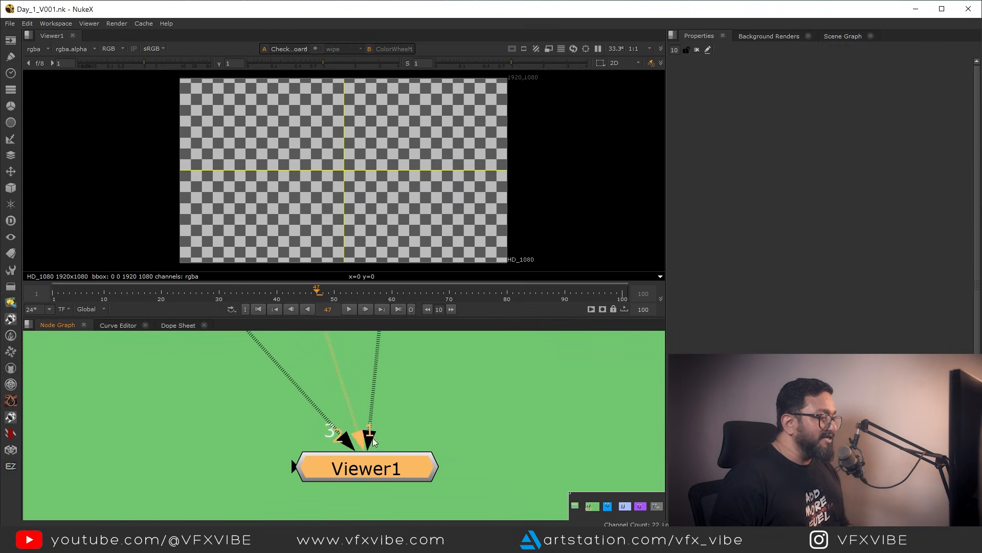
pyautogui.scroll(-3, 351, 443)
# - Cycle the Viewer through its three inputs to view the ColorWheel, Grade4 and CheckerBoard images
pyautogui.press('1')
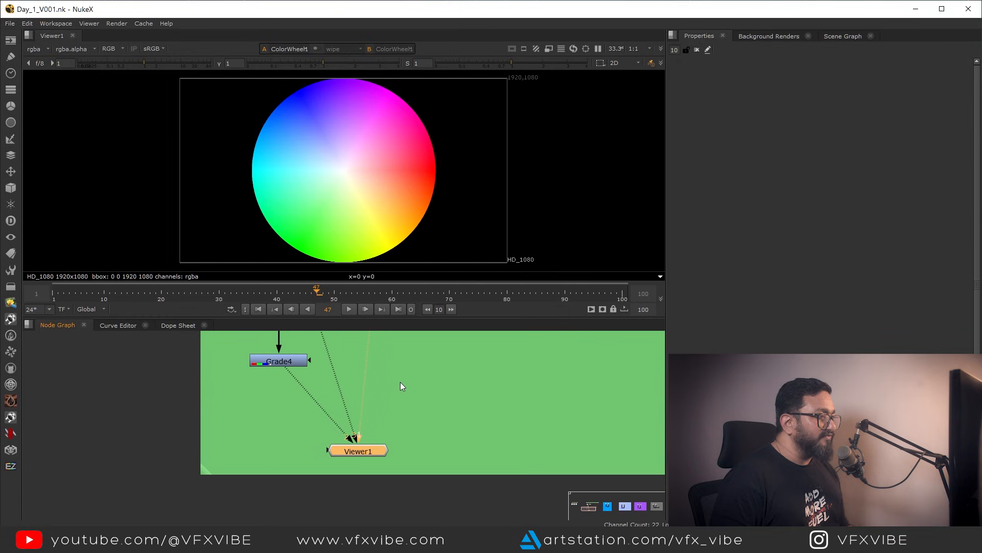
pyautogui.scroll(-4, 394, 400)
pyautogui.press('1')
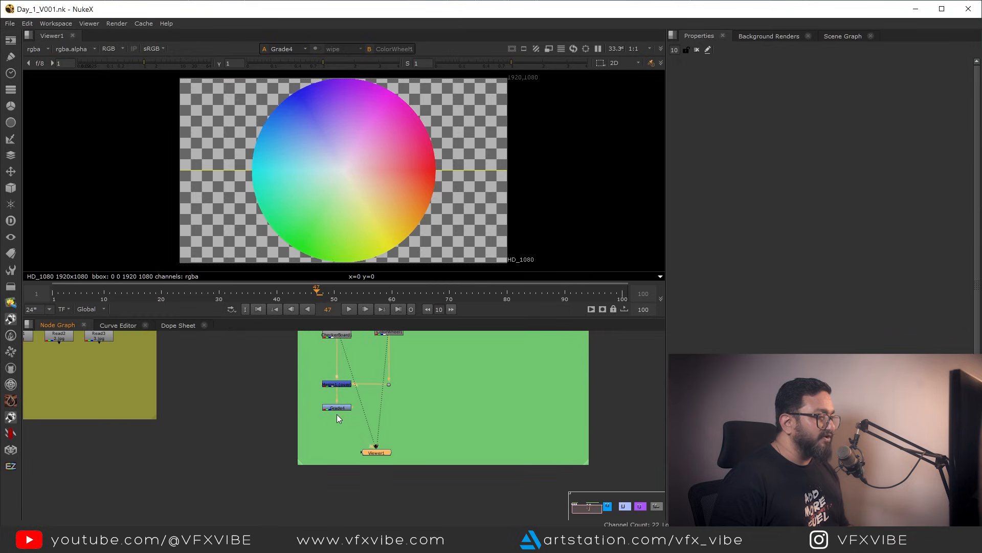
pyautogui.moveTo(398, 406); pyautogui.dragTo(395, 426, button='middle')
pyautogui.press('1')
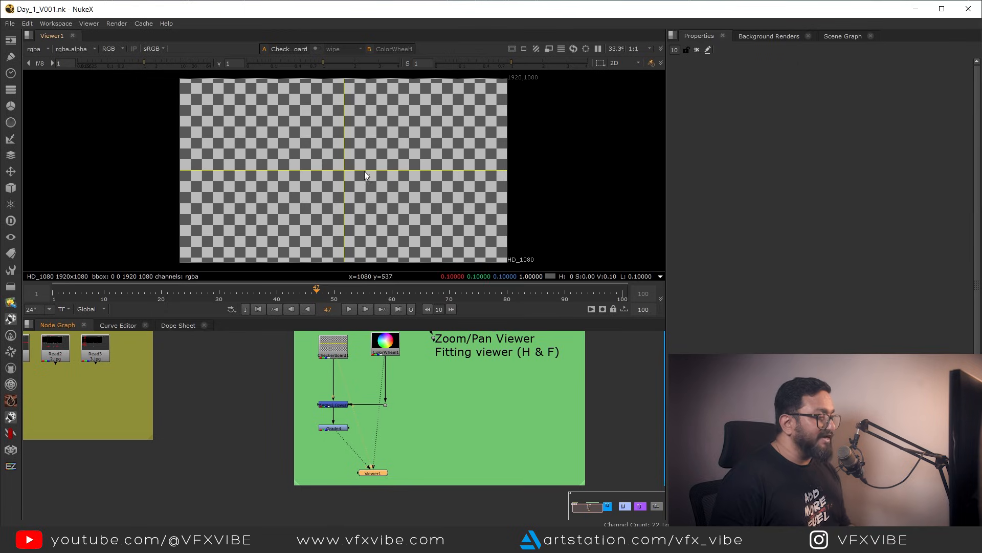
# - Place the Viewer node directly below Grade4 and leave Grade4 as its only connected input
pyautogui.moveTo(375, 467)
pyautogui.mouseDown()
pyautogui.moveTo(380, 447)
pyautogui.moveTo(367, 462)
pyautogui.mouseUp()
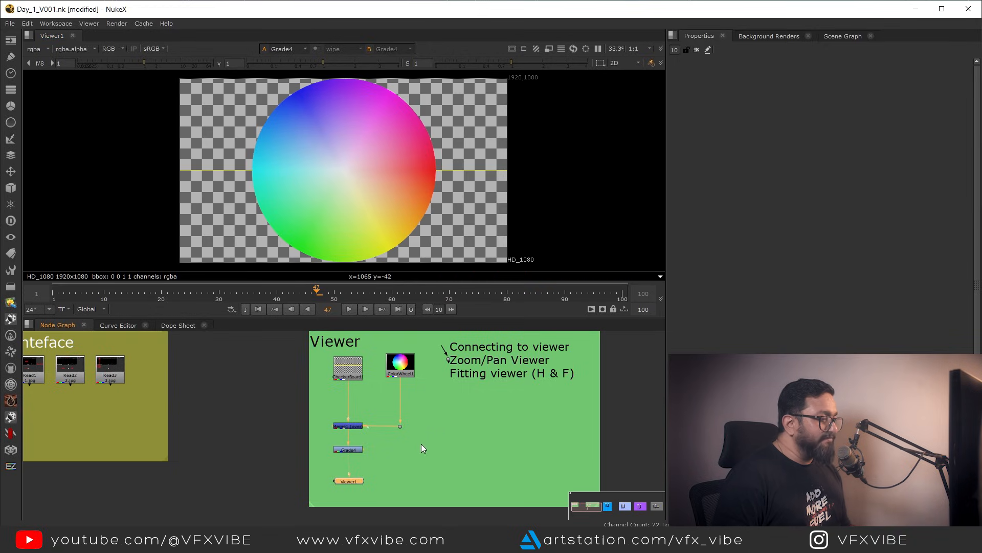
pyautogui.moveTo(421, 444); pyautogui.dragTo(386, 463, button='middle')
# - Practise zooming in and out of the Grade4 image and panning it in the Viewer
pyautogui.moveTo(431, 198); pyautogui.dragTo(466, 144, button='middle')
pyautogui.scroll(1, 465, 143)
pyautogui.scroll(-6, 380, 169)
pyautogui.scroll(7, 374, 197)
pyautogui.scroll(-7, 389, 176)
pyautogui.scroll(5, 405, 201)
pyautogui.moveTo(406, 149)
pyautogui.mouseDown(button='middle')
pyautogui.moveTo(404, 200)
pyautogui.moveTo(406, 166)
pyautogui.mouseUp(button='middle')
pyautogui.scroll(-5, 403, 200)
pyautogui.scroll(3, 401, 197)
pyautogui.scroll(-2, 401, 198)
pyautogui.scroll(-5, 429, 394)
pyautogui.scroll(2, 428, 399)
pyautogui.moveTo(429, 399); pyautogui.dragTo(427, 405, button='middle')
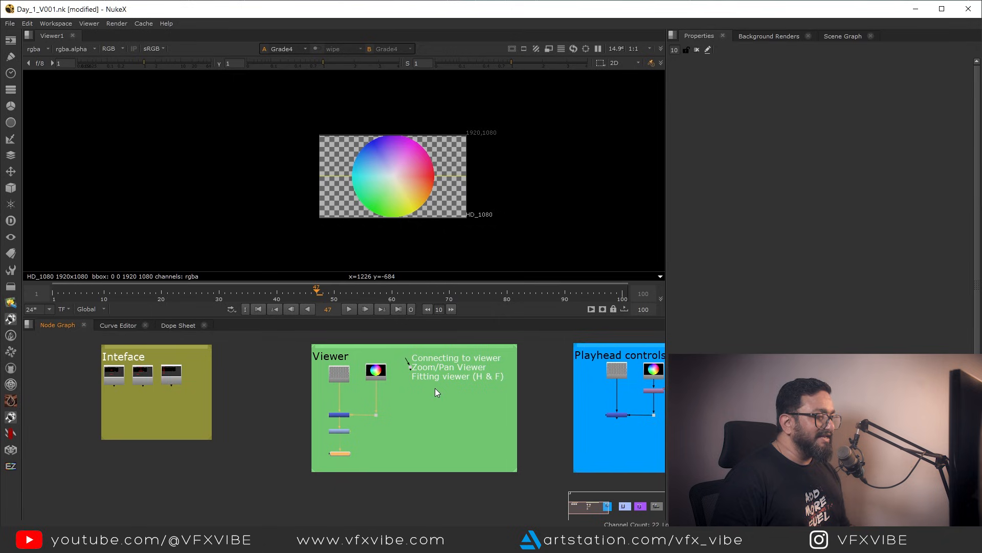
# - Pan and zoom the Viewer image once more, and fit it back to the Viewer area
pyautogui.scroll(6, 455, 386)
pyautogui.keyDown('alt'); pyautogui.moveTo(551, 394); pyautogui.dragTo(483, 406, button='middle'); pyautogui.keyUp('alt')
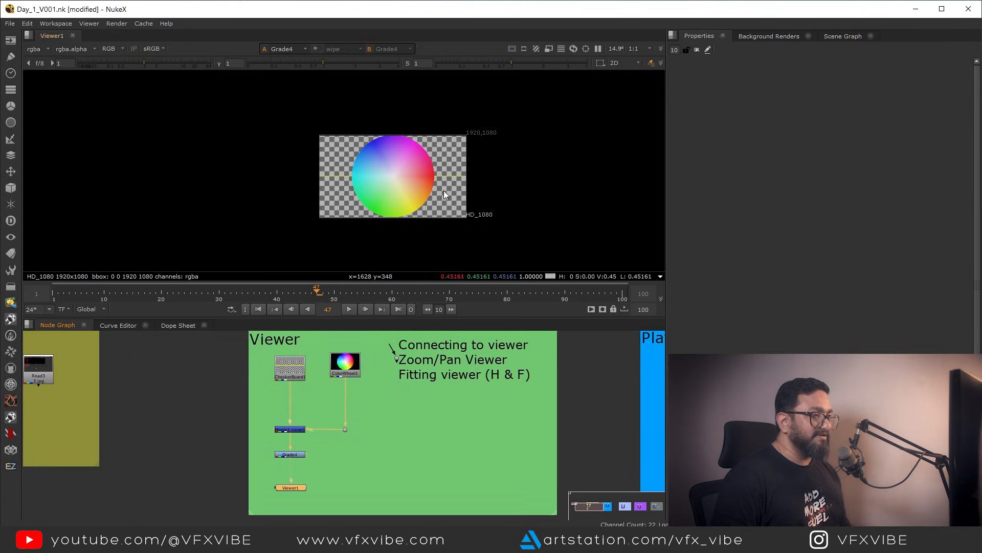
pyautogui.keyDown('alt'); pyautogui.moveTo(447, 177); pyautogui.dragTo(389, 194, button='middle'); pyautogui.keyUp('alt')
pyautogui.scroll(-6, 444, 404)
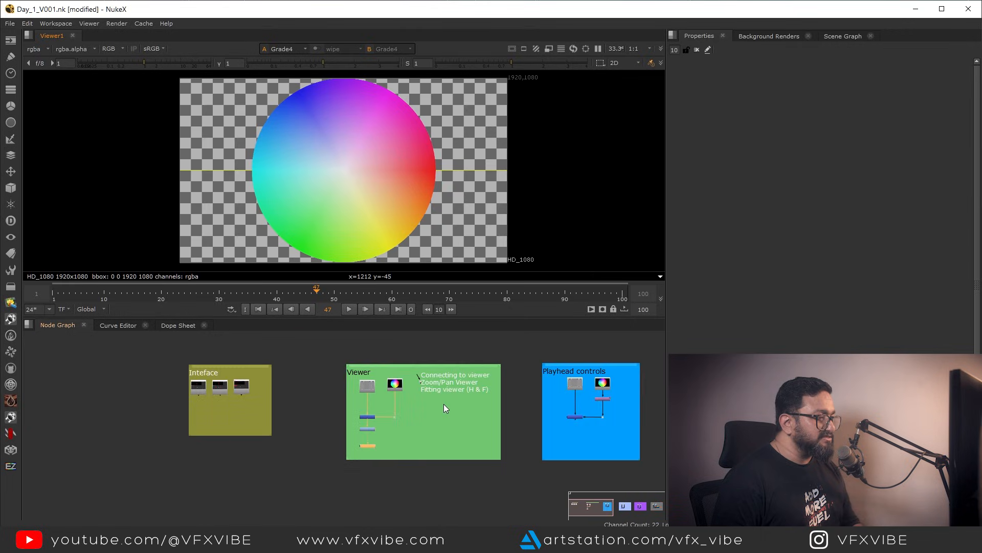
# - Practise zooming in and out over the backdrops in the Node Graph and over the Grade4 image in the Viewer
pyautogui.scroll(10, 447, 406)
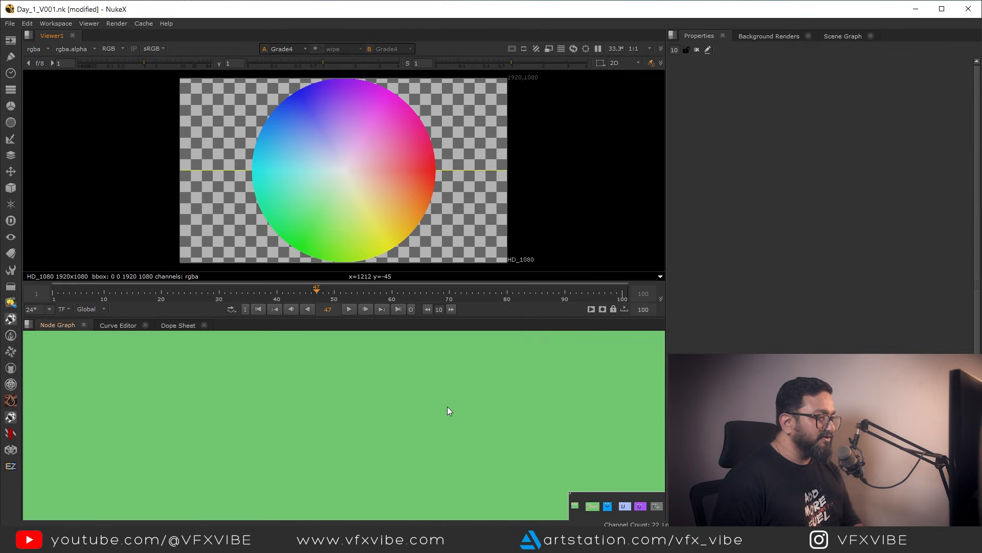
pyautogui.scroll(-8, 448, 409)
pyautogui.scroll(6, 411, 170)
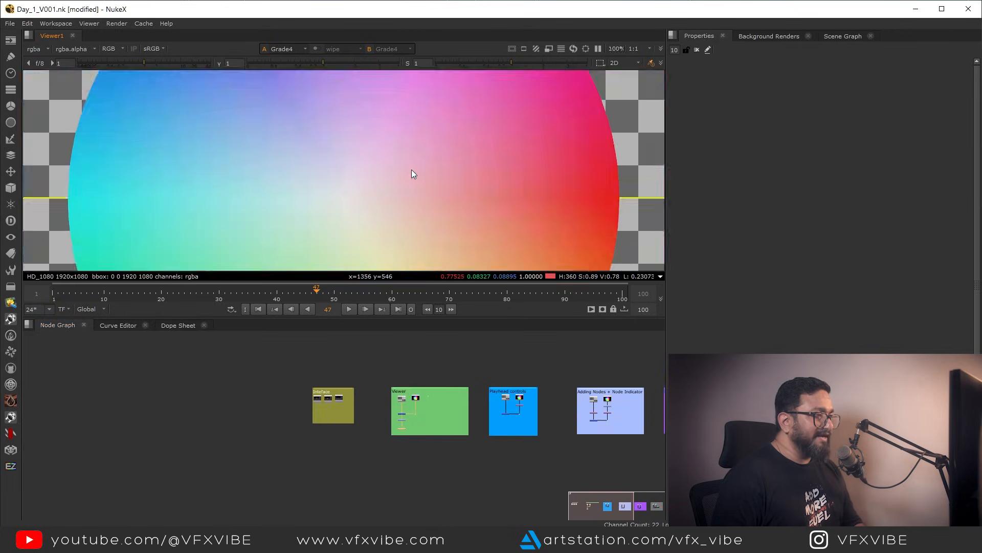
pyautogui.scroll(-15, 417, 177)
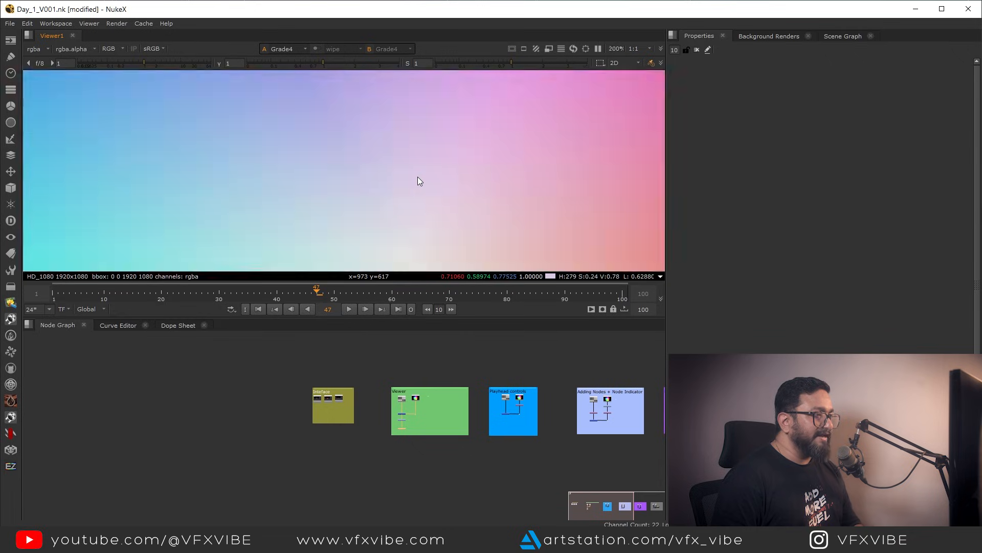
pyautogui.scroll(-5, 419, 189)
pyautogui.scroll(7, 416, 193)
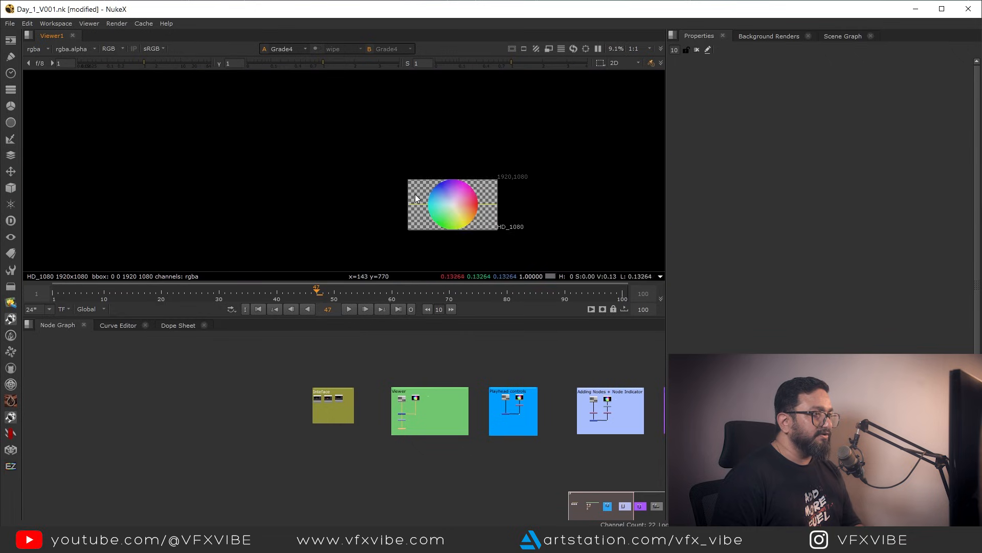
# - Pan the Grade4 image away from the Viewer's centre, zoom far out until it is tiny, and fit it back to the Viewer
pyautogui.moveTo(367, 189); pyautogui.dragTo(212, 118, button='middle')
pyautogui.moveTo(454, 217); pyautogui.dragTo(304, 187, button='middle')
pyautogui.scroll(-3, 527, 223)
pyautogui.scroll(1, 498, 187)
pyautogui.scroll(-3, 497, 196)
pyautogui.scroll(-4, 491, 204)
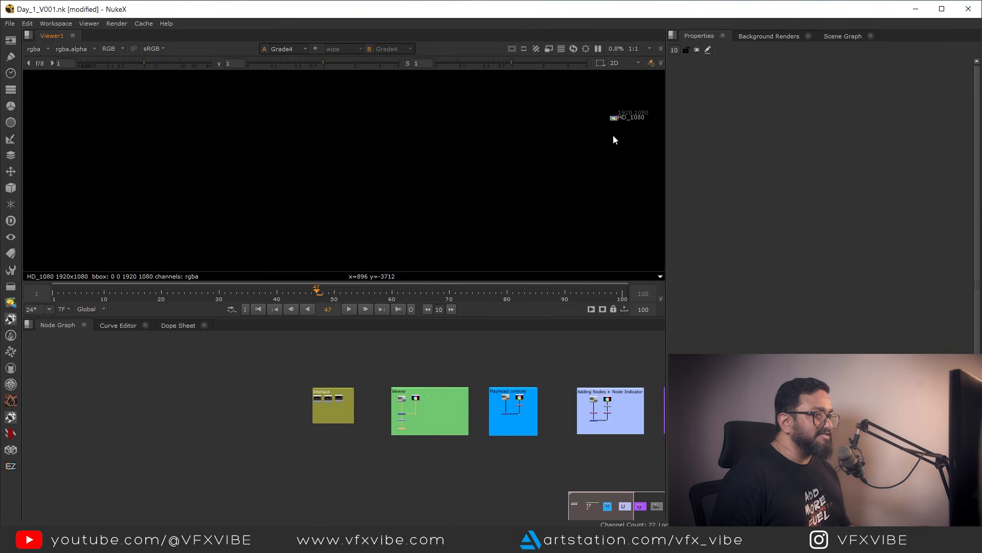
pyautogui.scroll(5, 412, 410)
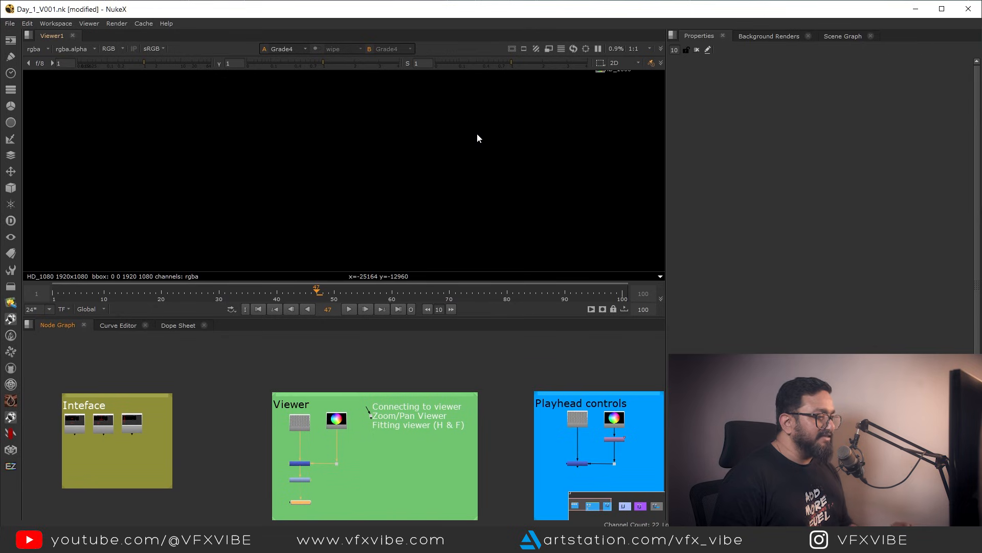
pyautogui.press('f')
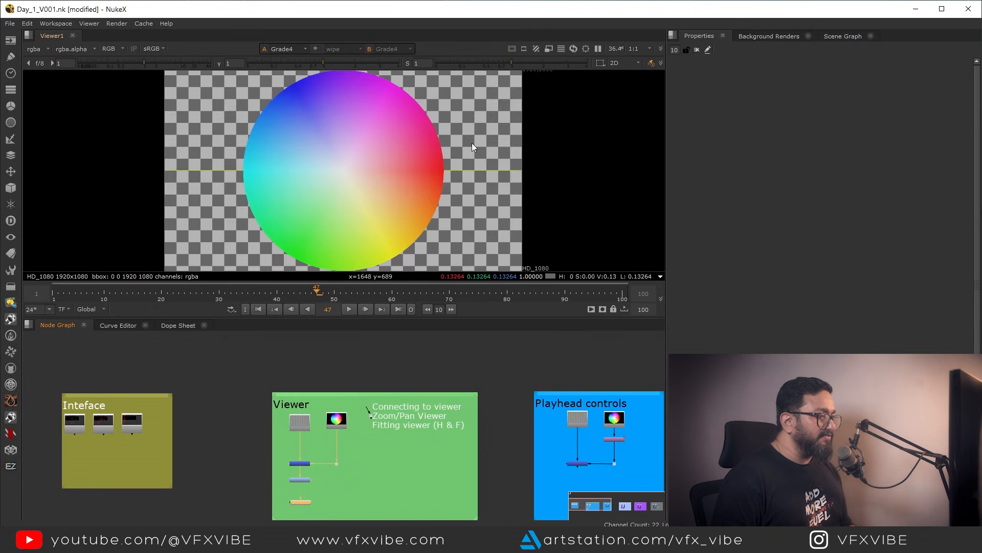
# - Zoom out of the Viewer image and fit it to the Viewer area, repeating this to practise fitting
pyautogui.scroll(-5, 460, 159)
pyautogui.press('f')
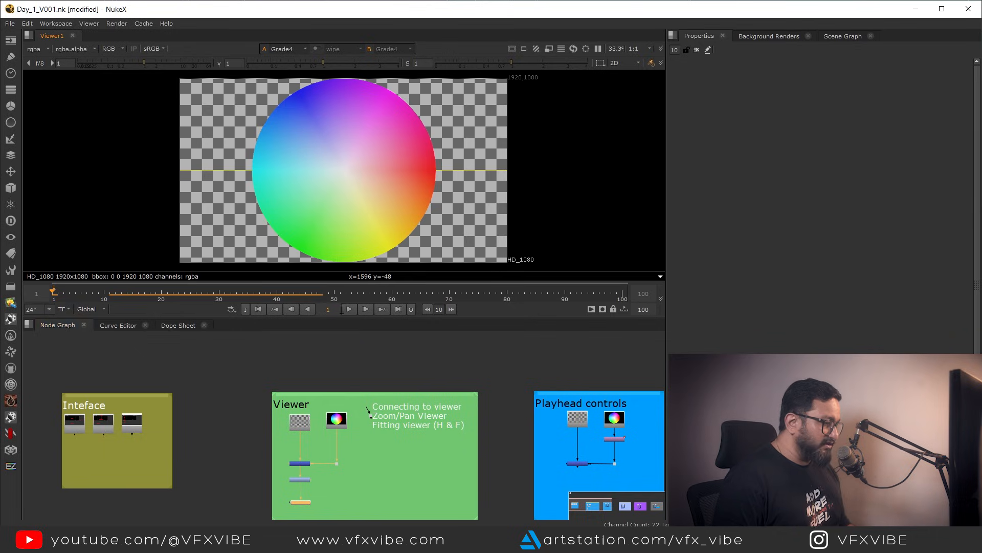
pyautogui.scroll(-8, 412, 182)
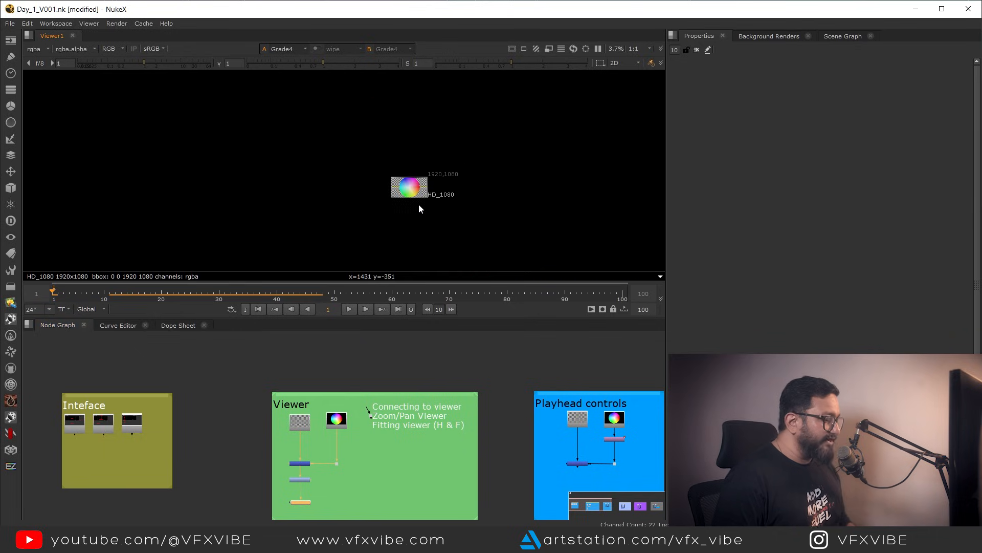
pyautogui.press('f')
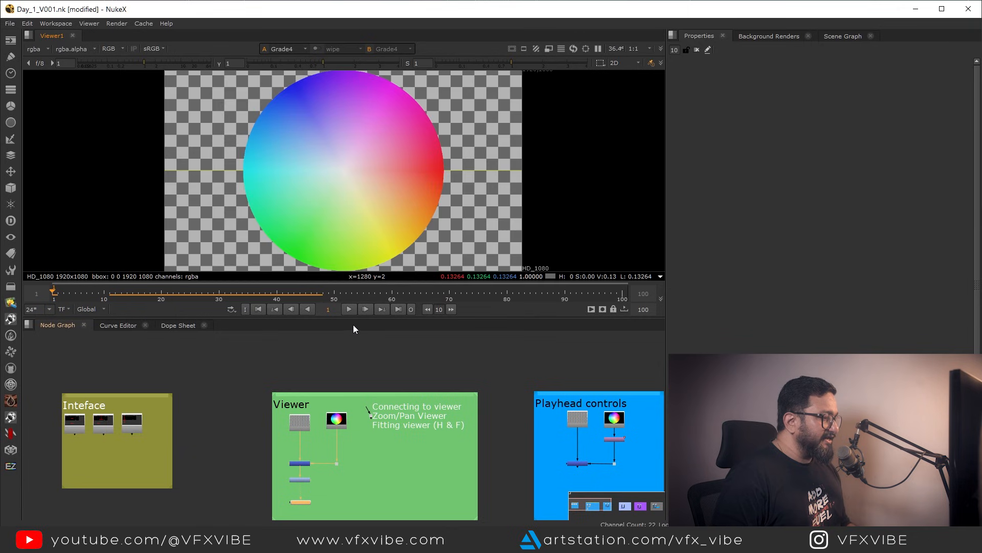
# - Reduce the Viewer pane's height, zoom out and pan the image, refit it, and make the pane taller again
pyautogui.moveTo(335, 319); pyautogui.dragTo(317, 303)
pyautogui.scroll(-9, 375, 158)
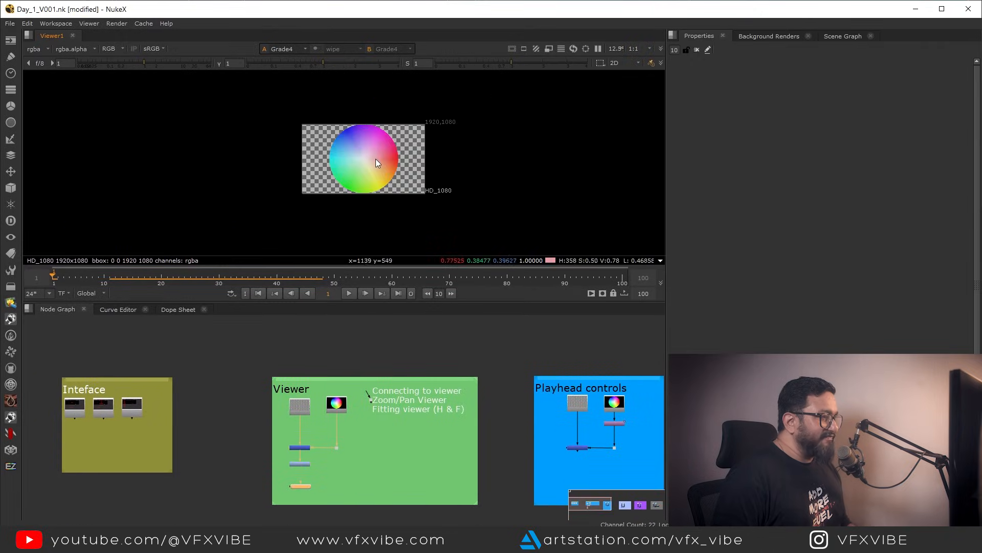
pyautogui.moveTo(374, 172); pyautogui.dragTo(260, 124, button='middle')
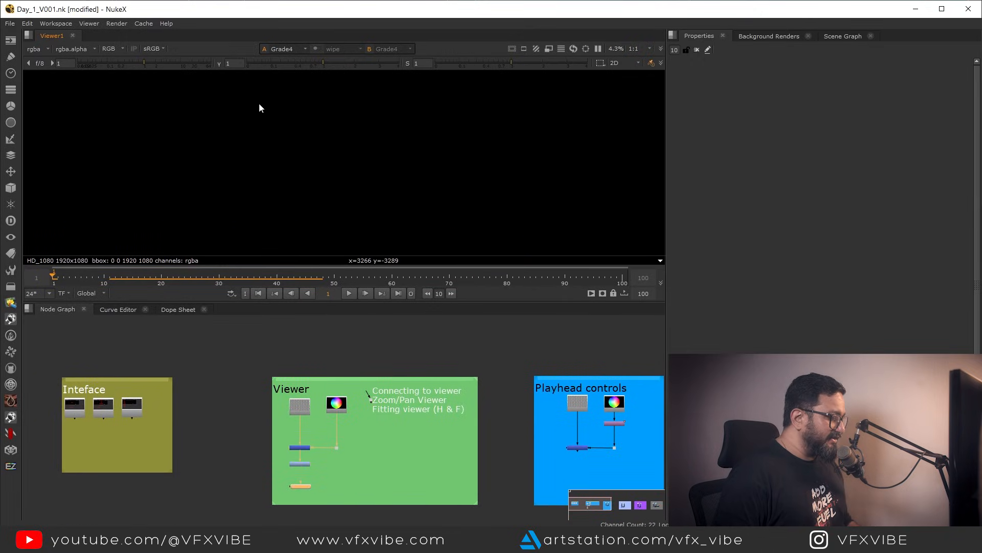
pyautogui.press('f')
pyautogui.moveTo(338, 301); pyautogui.dragTo(341, 340)
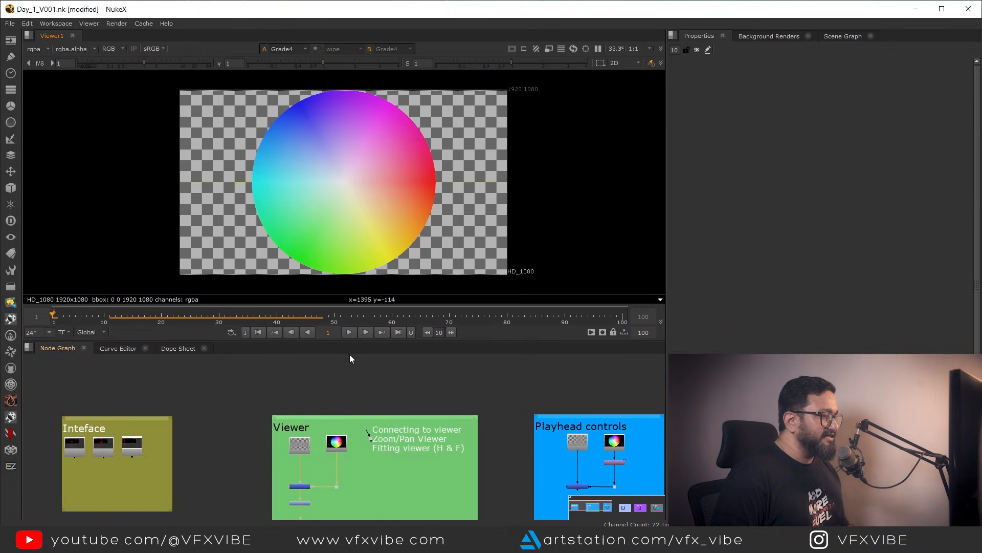
# - Shrink the Viewer pane once more, move the zoomed-out image off centre, and fit it to the smaller area
pyautogui.moveTo(338, 341); pyautogui.dragTo(327, 308)
pyautogui.scroll(-10, 326, 153)
pyautogui.moveTo(294, 149); pyautogui.dragTo(246, 112, button='middle')
pyautogui.press('f')
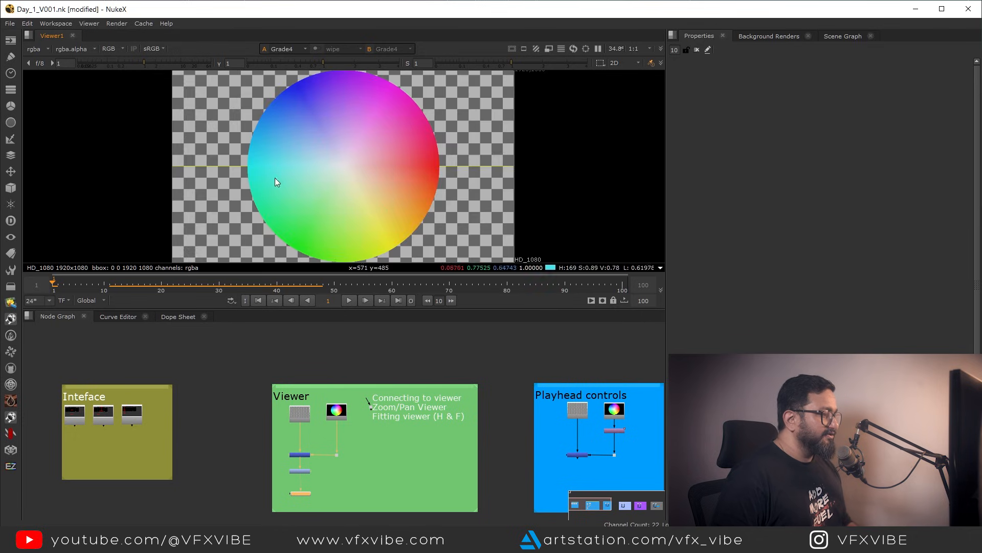
# - Enlarge the Viewer pane's height over the Node Graph and refit the image to the taller area
pyautogui.moveTo(330, 310); pyautogui.dragTo(330, 345)
pyautogui.press('f')
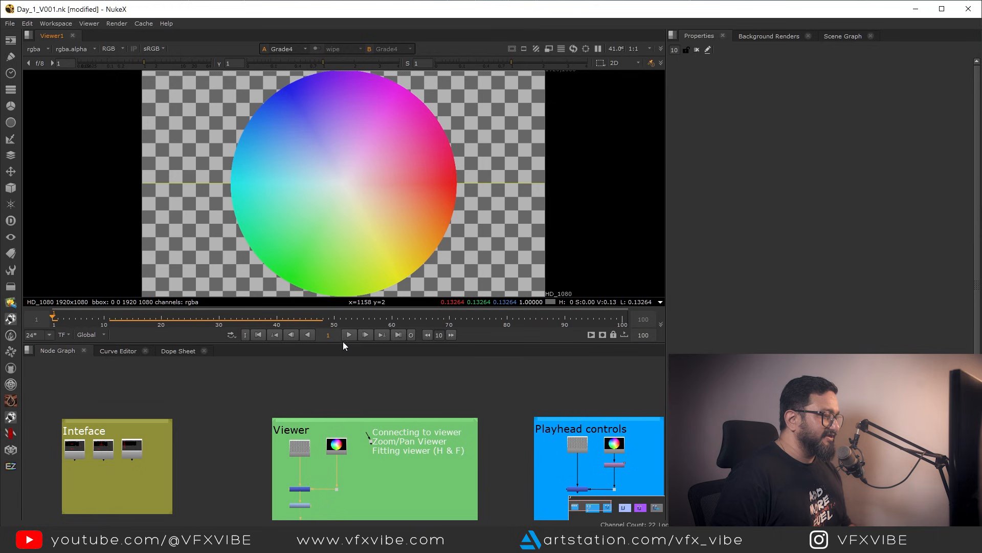
pyautogui.moveTo(339, 344); pyautogui.dragTo(307, 340)
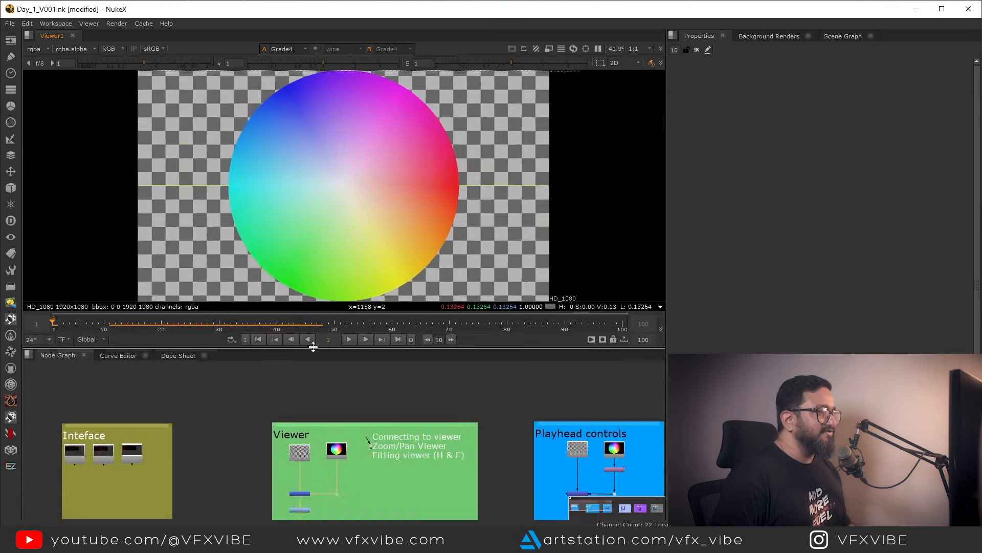
pyautogui.press('f')
# - Practise zooming out and framing the backdrops in the Node Graph, and pan the Viewer image slightly
pyautogui.scroll(-6, 439, 384)
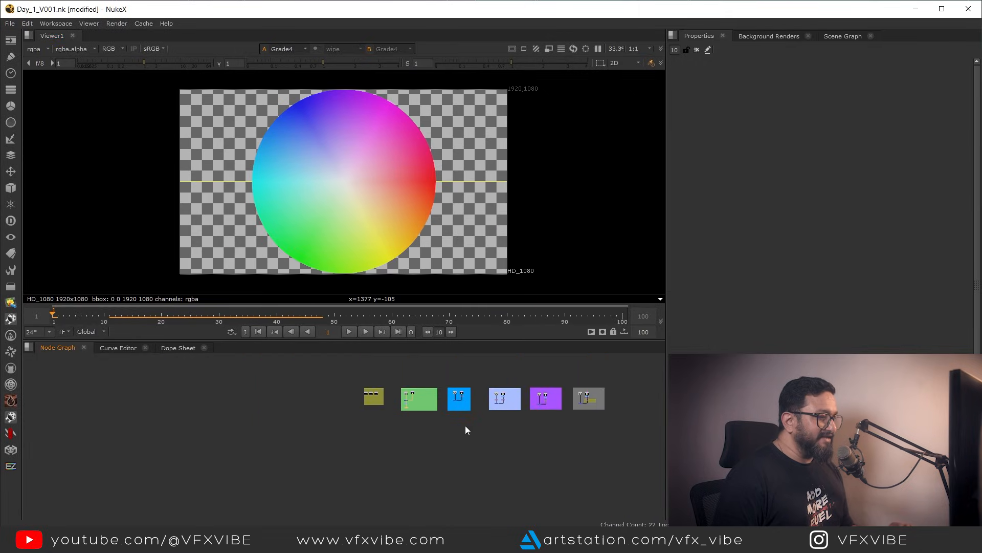
pyautogui.press('f')
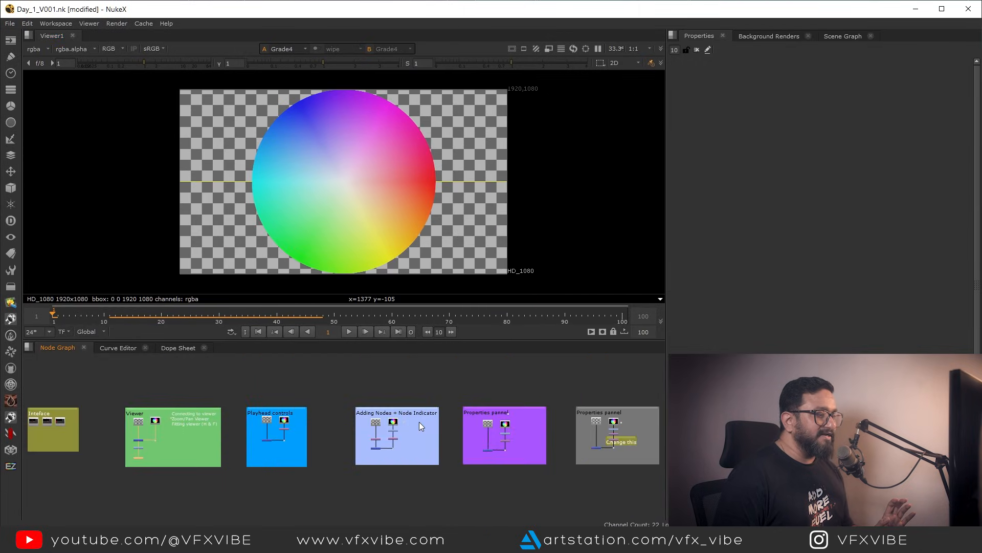
pyautogui.scroll(-10, 421, 185)
pyautogui.press('f')
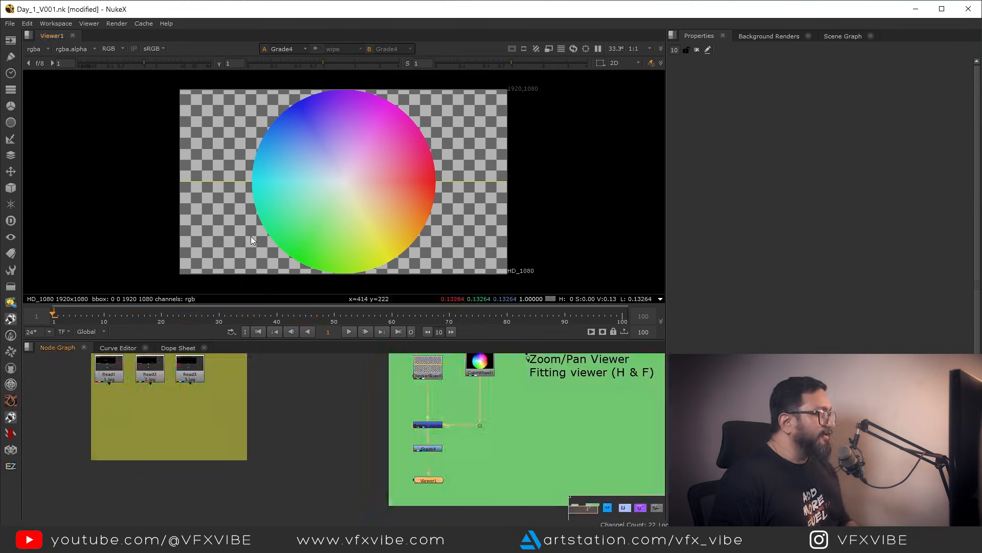
pyautogui.moveTo(257, 244)
pyautogui.mouseDown(button='middle')
pyautogui.moveTo(246, 229)
pyautogui.moveTo(250, 238)
pyautogui.mouseUp(button='middle')
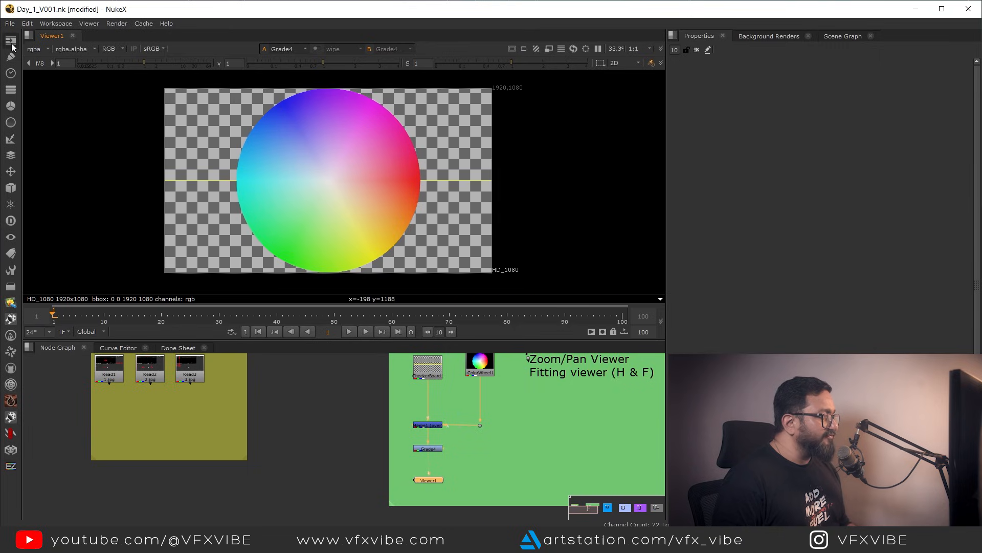
# - Examine the Viewer's available layers and alpha channel options, including other layers and other channels, without changing the selection
pyautogui.click(45, 49)
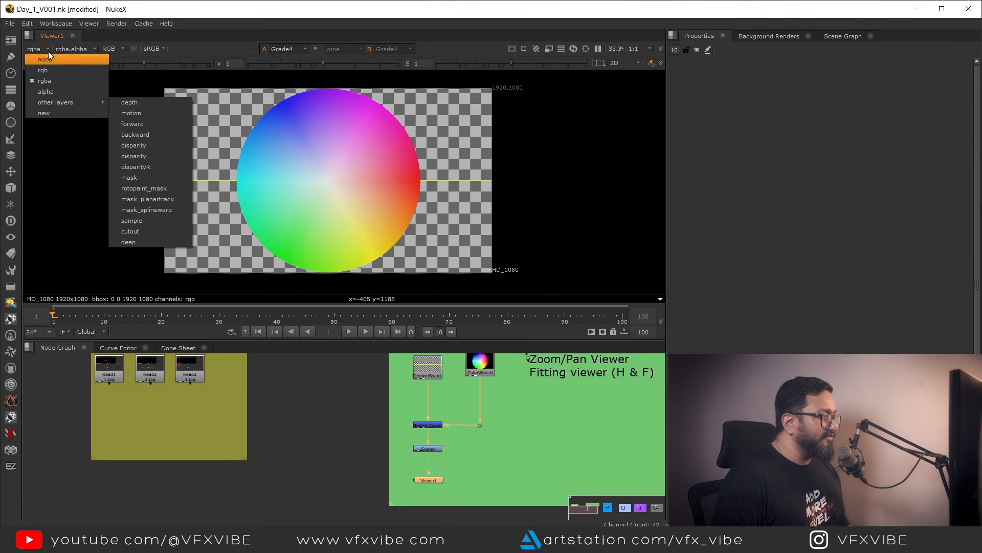
pyautogui.click(59, 159)
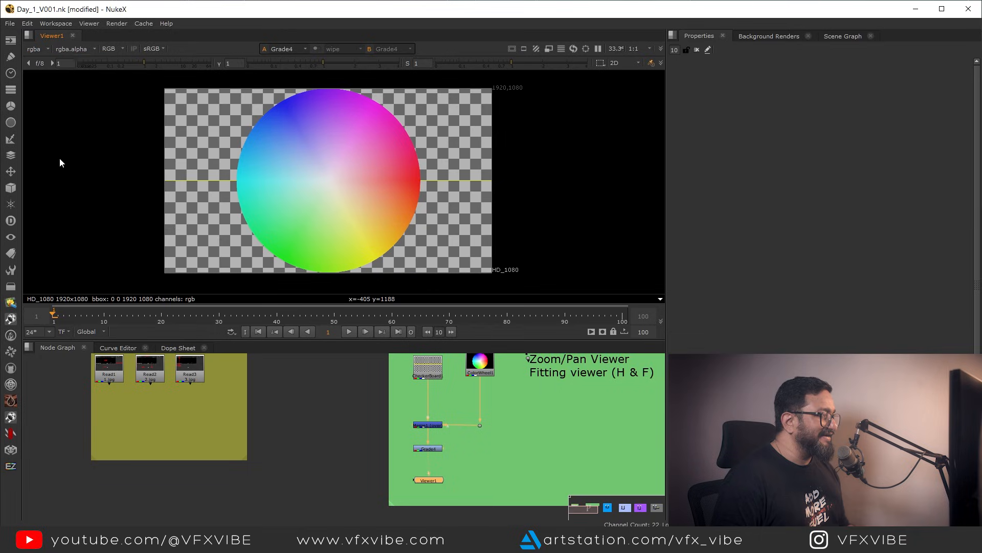
pyautogui.click(87, 48)
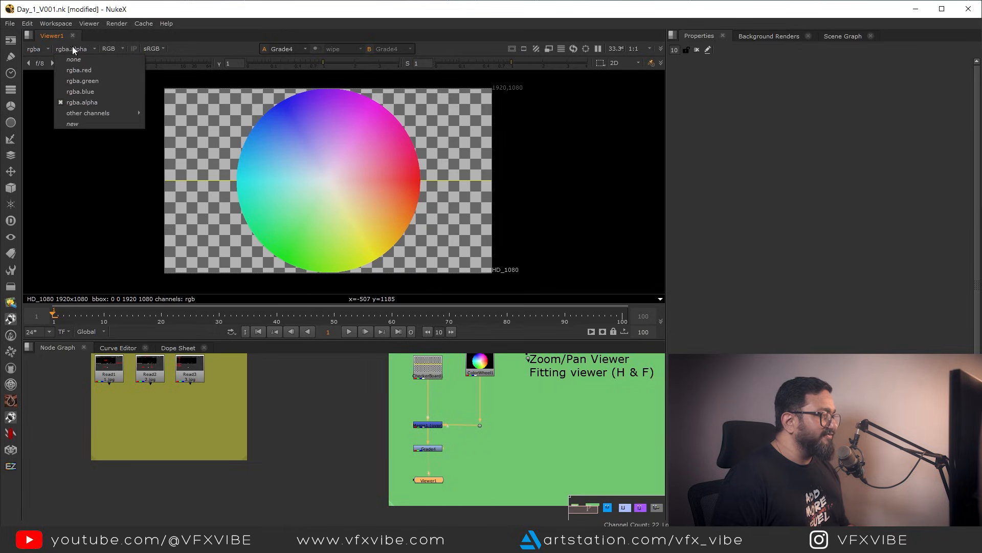
pyautogui.moveTo(100, 113)
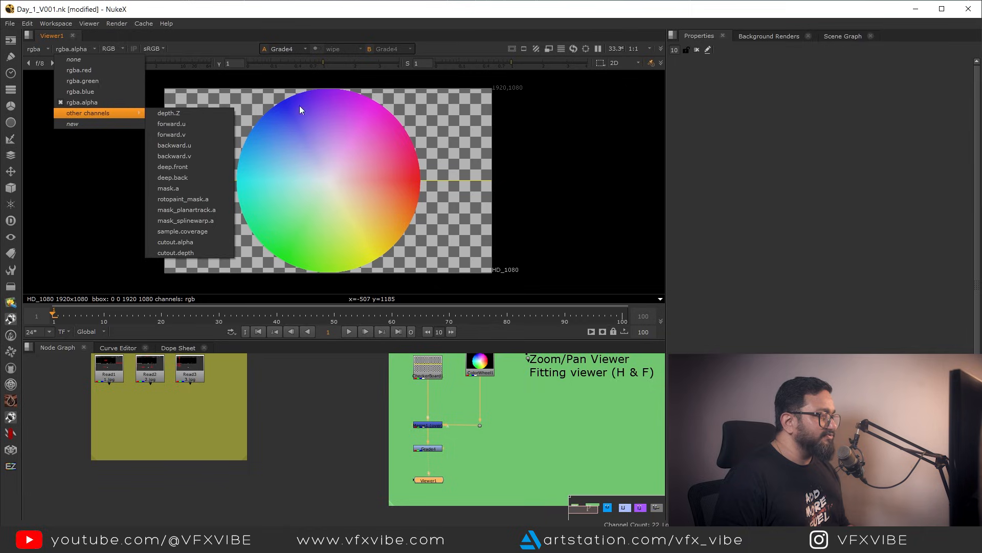
pyautogui.click(77, 49)
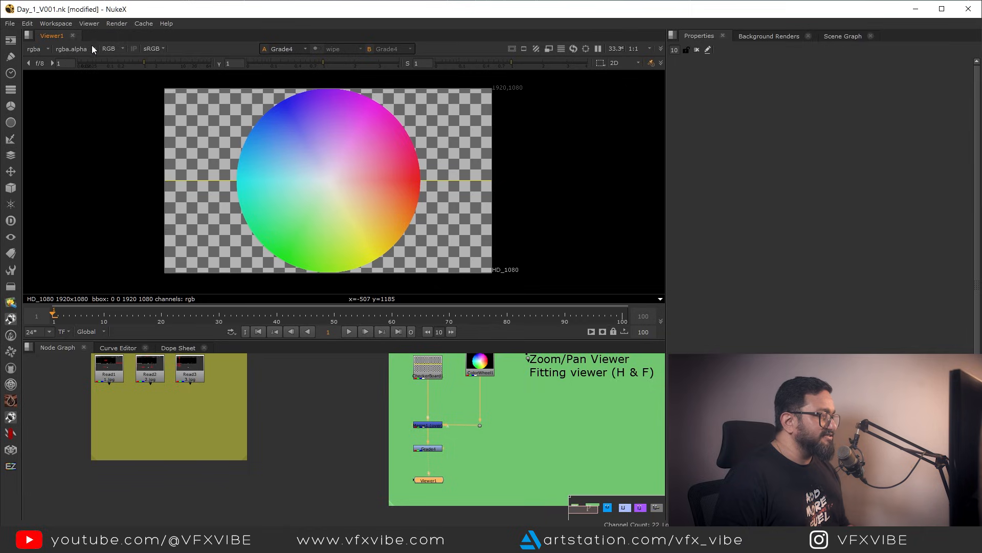
# - View the image's Red, Green, Blue, Alpha and Luminance channels one after another, and return the Viewer display to RGB
pyautogui.click(121, 47)
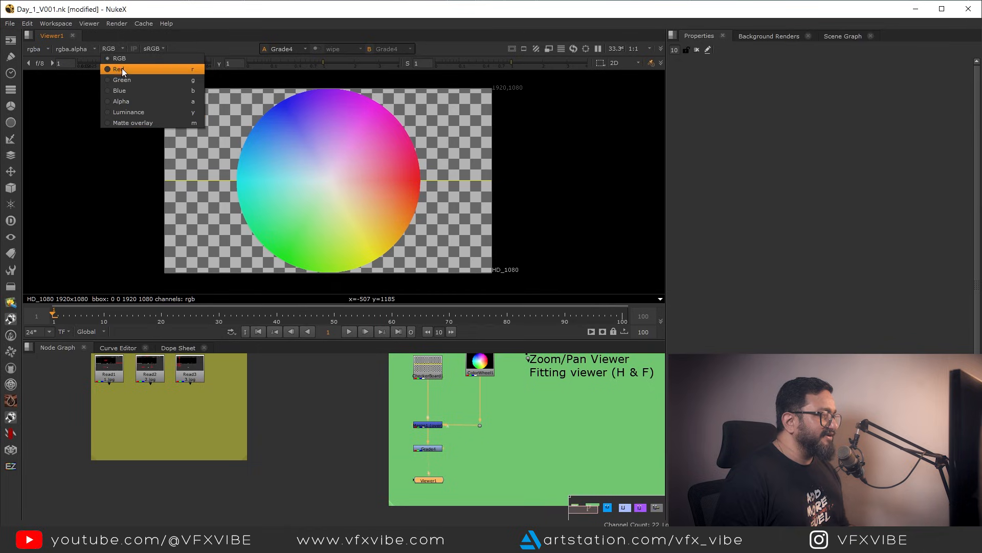
pyautogui.click(118, 69)
pyautogui.click(115, 51)
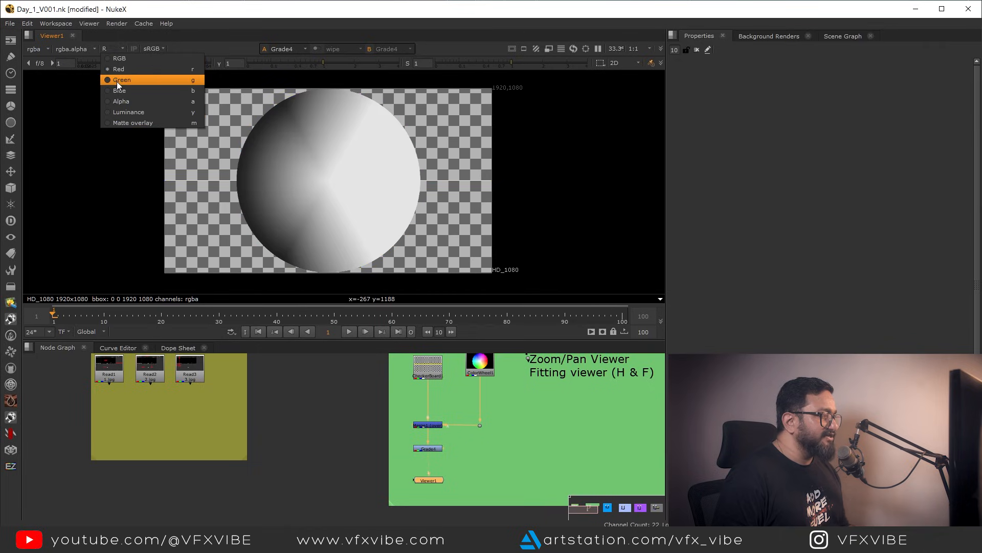
pyautogui.click(117, 81)
pyautogui.click(106, 47)
pyautogui.click(119, 90)
pyautogui.click(107, 48)
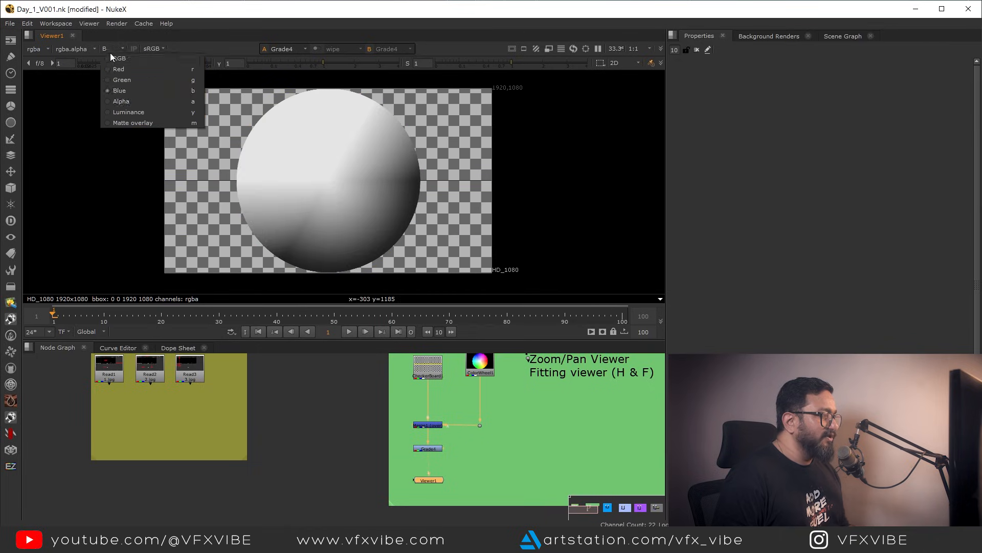
pyautogui.click(121, 101)
pyautogui.click(108, 48)
pyautogui.click(126, 112)
pyautogui.click(109, 48)
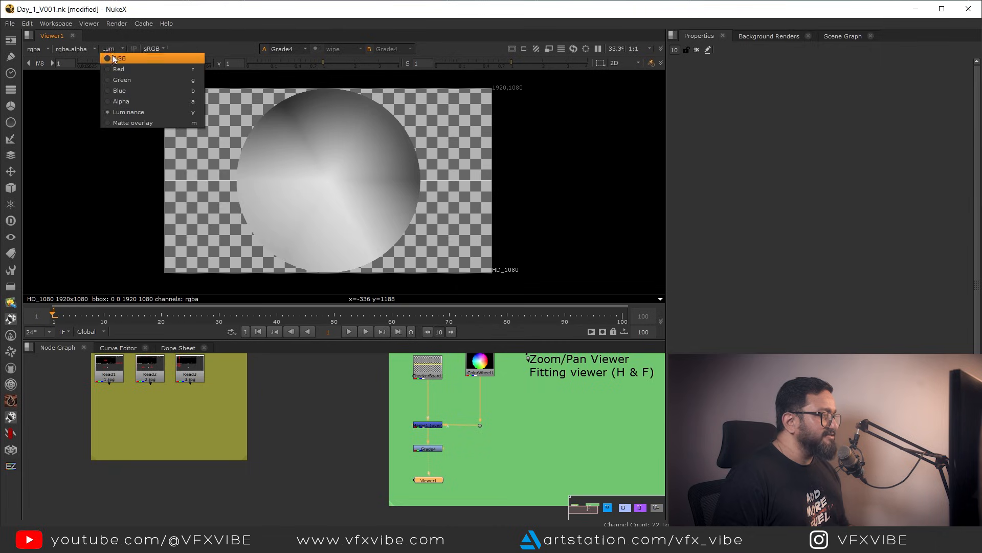
pyautogui.click(120, 58)
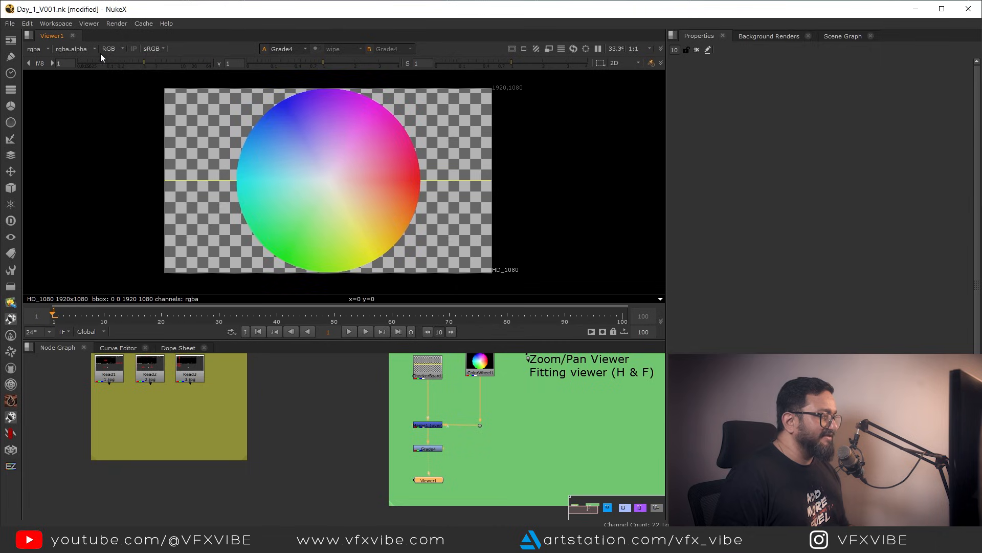
# - Compare the image under the rec709 and rec1886 viewer processes, and return the Viewer to sRGB
pyautogui.click(163, 47)
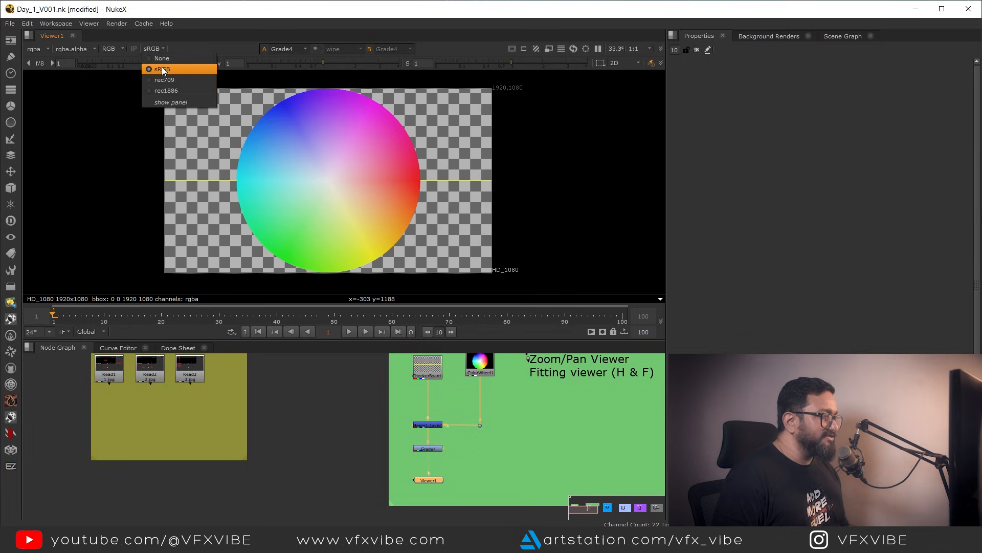
pyautogui.click(163, 80)
pyautogui.click(155, 48)
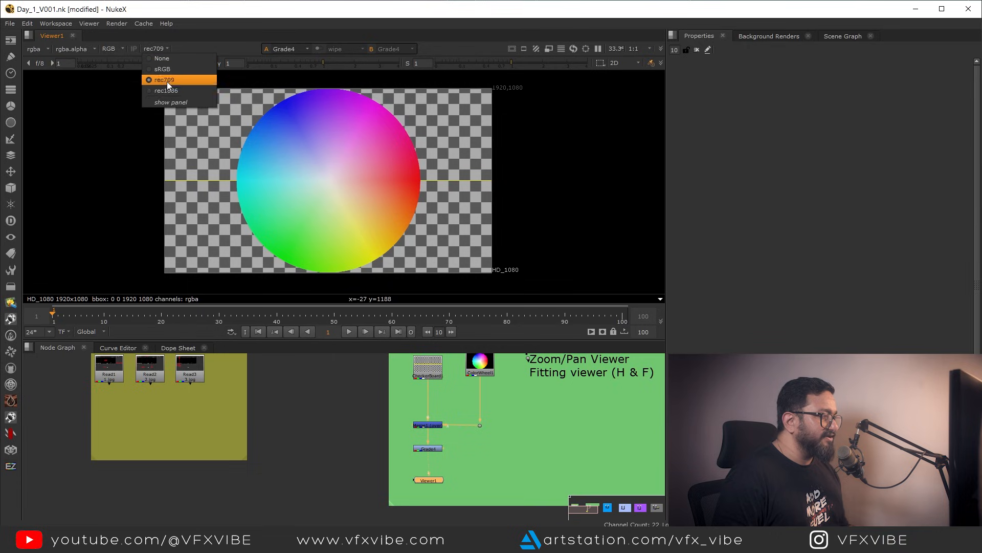
pyautogui.click(170, 89)
pyautogui.click(155, 47)
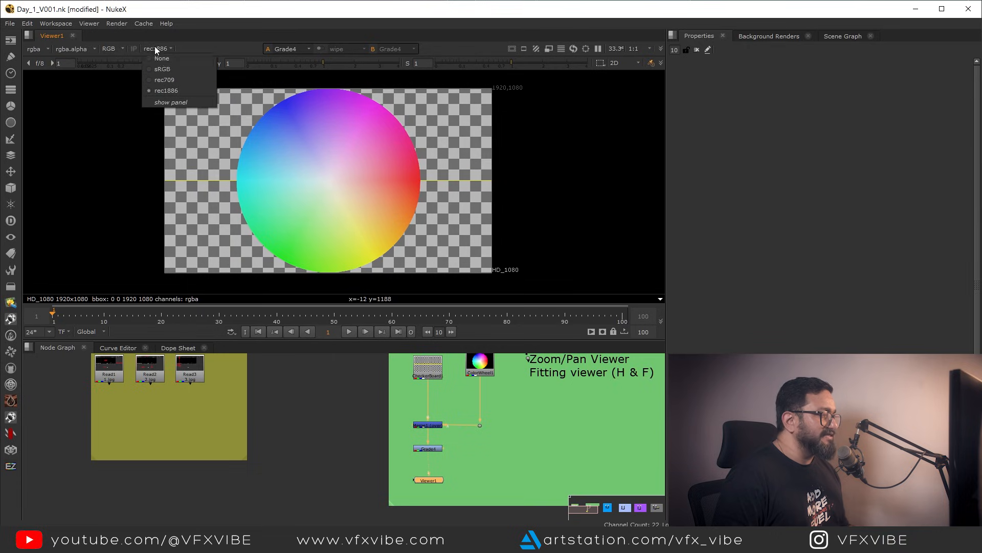
pyautogui.click(161, 72)
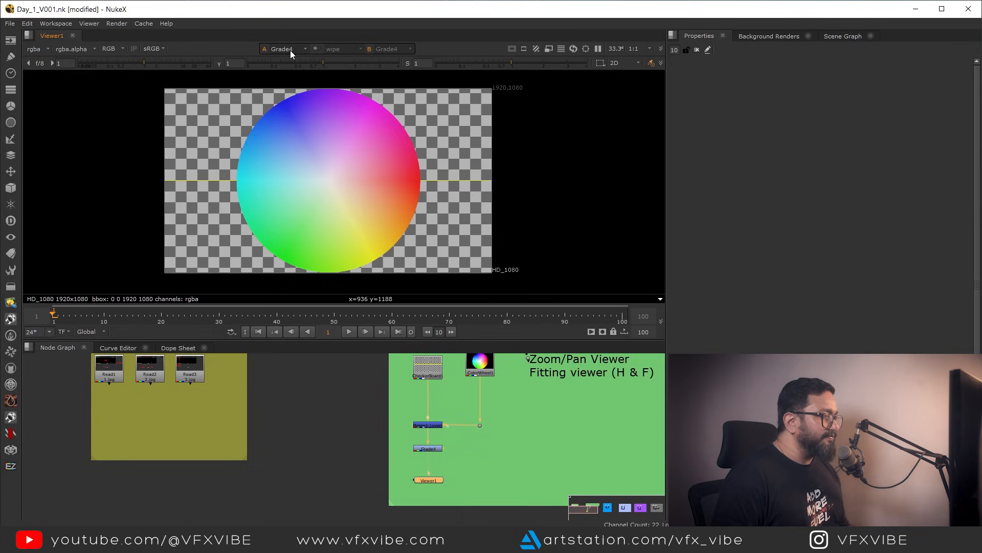
# - Connect the Merge1 node to the Viewer's first input
pyautogui.click(431, 424)
pyautogui.press('1')
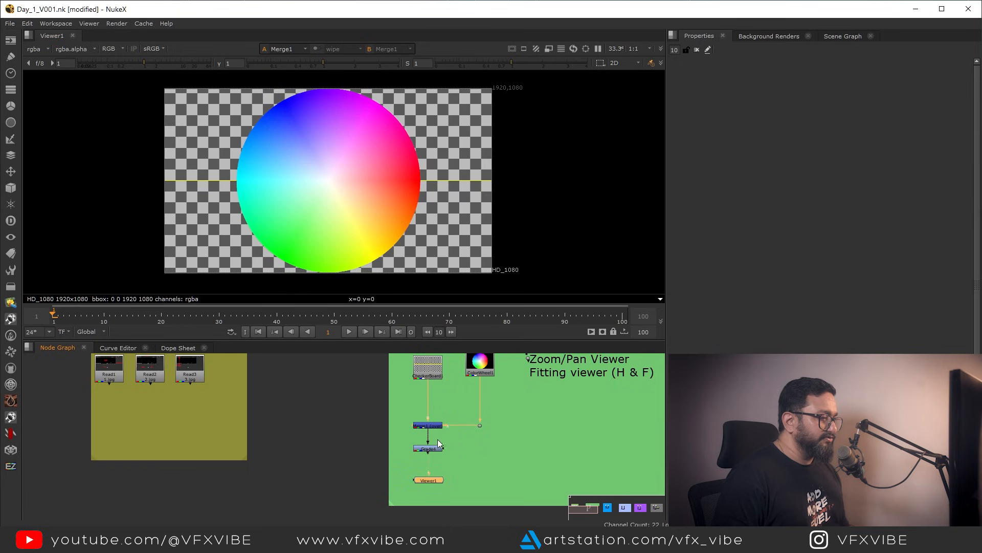
# - Show Grade4 through the Viewer's first input and set its whitepoint to 3.15
pyautogui.doubleClick(435, 450)
pyautogui.press('1')
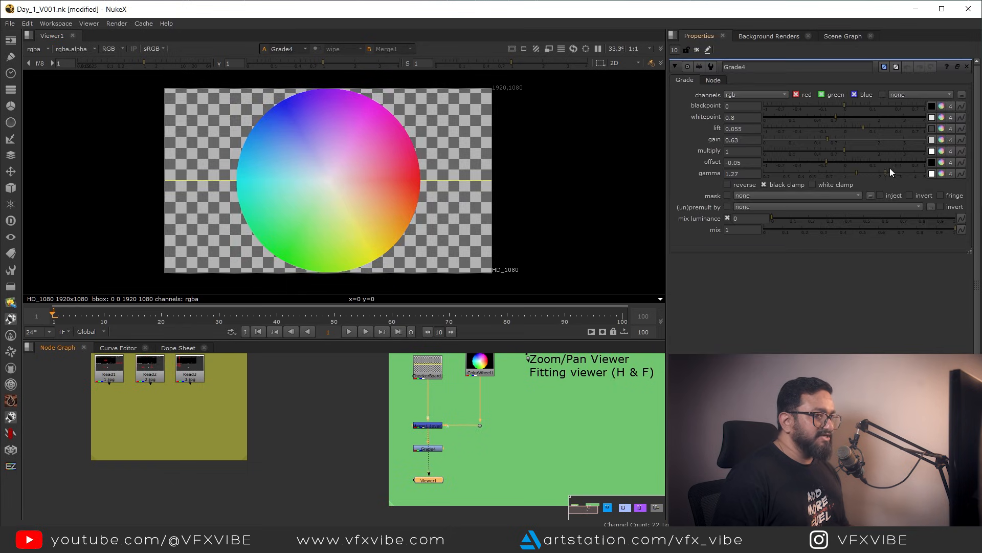
pyautogui.moveTo(837, 119); pyautogui.dragTo(806, 128)
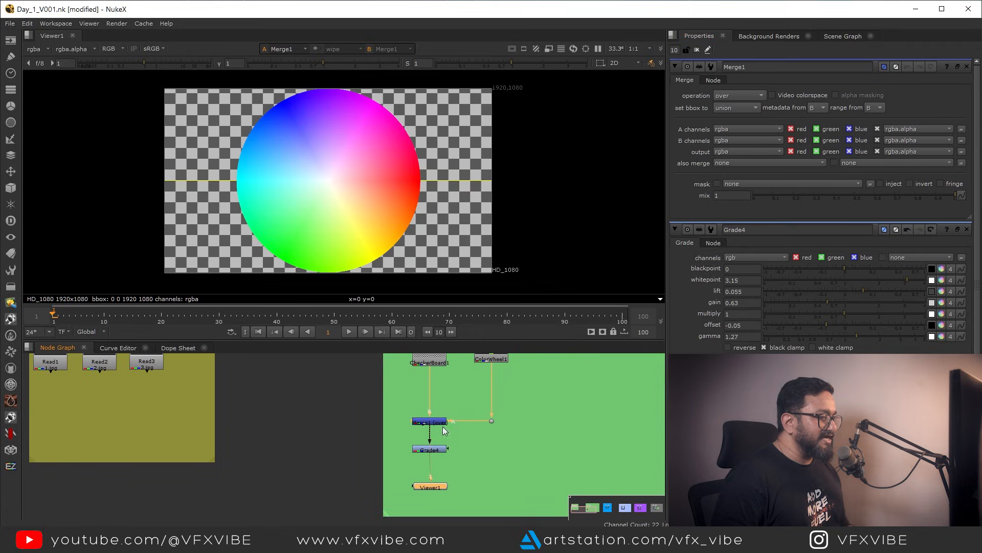
# - Compare Grade4 against Merge1 in the Viewer with the wipe, and turn the wipe off to show Merge1 alone
pyautogui.click(437, 421)
pyautogui.click(432, 451)
pyautogui.press('1')
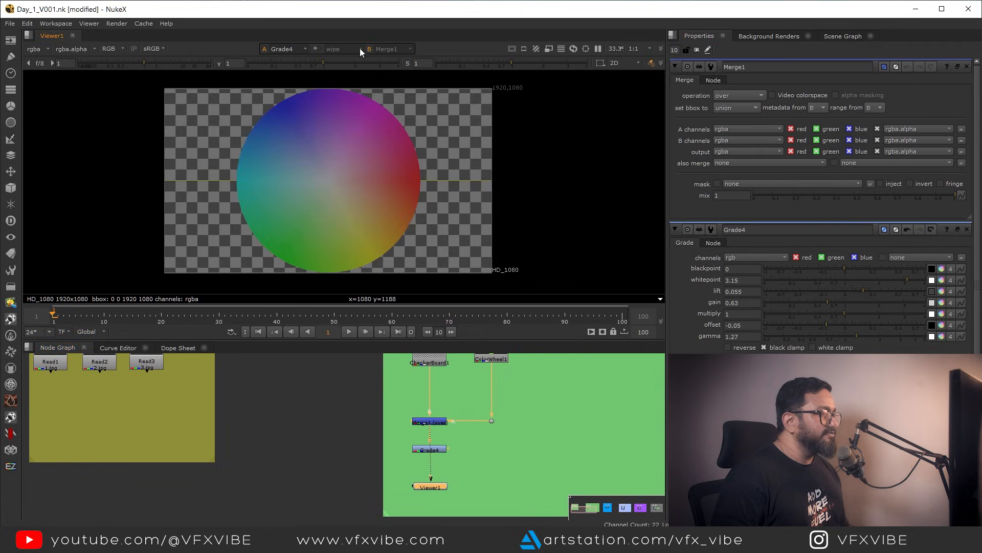
pyautogui.press('w')
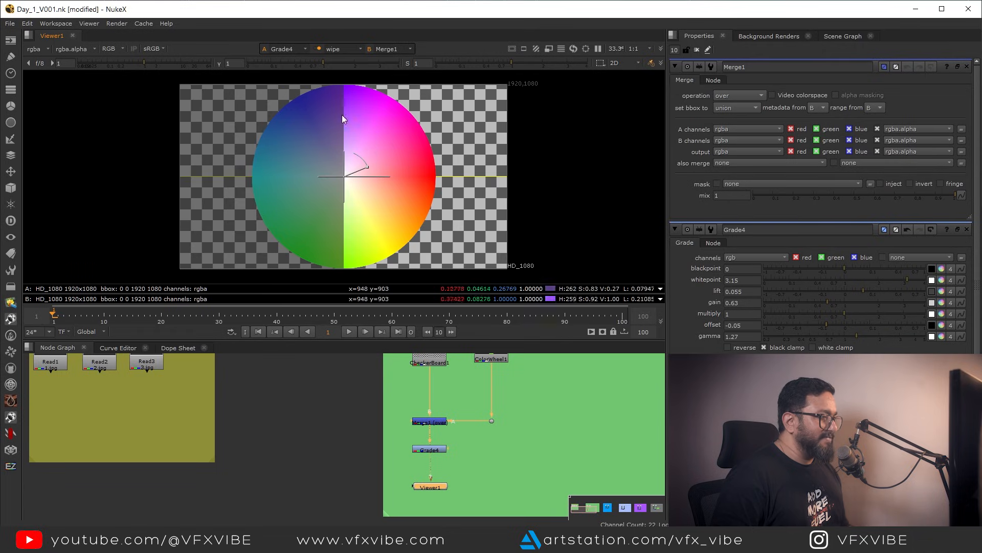
pyautogui.moveTo(344, 176)
pyautogui.mouseDown()
pyautogui.moveTo(281, 172)
pyautogui.moveTo(541, 208)
pyautogui.moveTo(114, 198)
pyautogui.moveTo(542, 219)
pyautogui.moveTo(310, 202)
pyautogui.moveTo(347, 171)
pyautogui.moveTo(336, 182)
pyautogui.moveTo(340, 156)
pyautogui.moveTo(344, 167)
pyautogui.mouseUp()
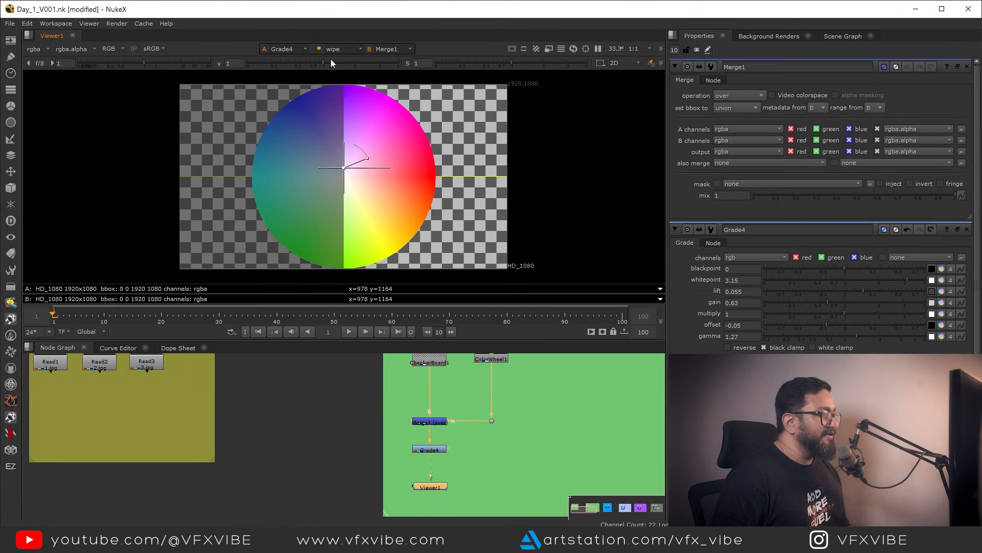
pyautogui.click(319, 47)
pyautogui.press('2')
pyautogui.moveTo(396, 192); pyautogui.dragTo(402, 191, button='middle')
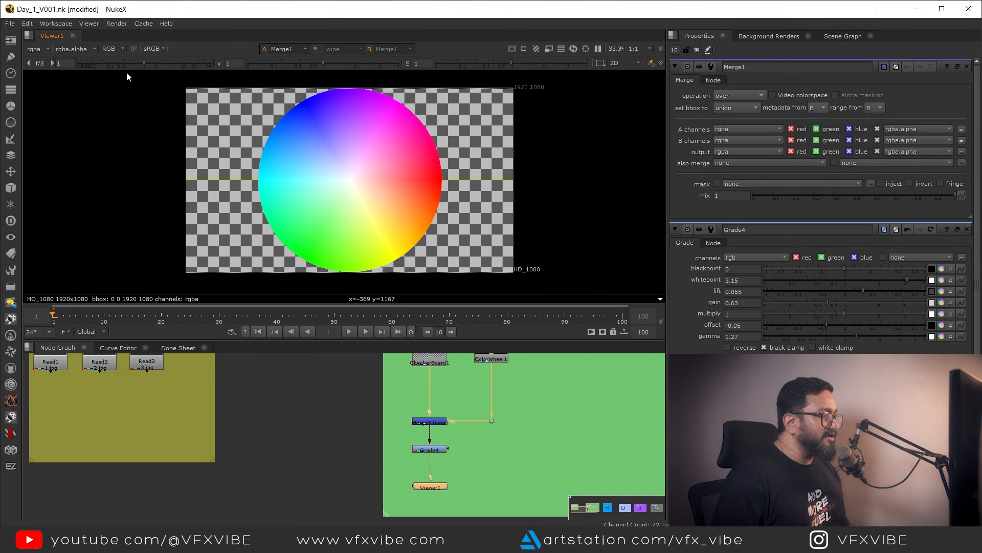
# - Try adjusting the Viewer's gain and gamma, and reset both to 1
pyautogui.moveTo(137, 68); pyautogui.dragTo(152, 84)
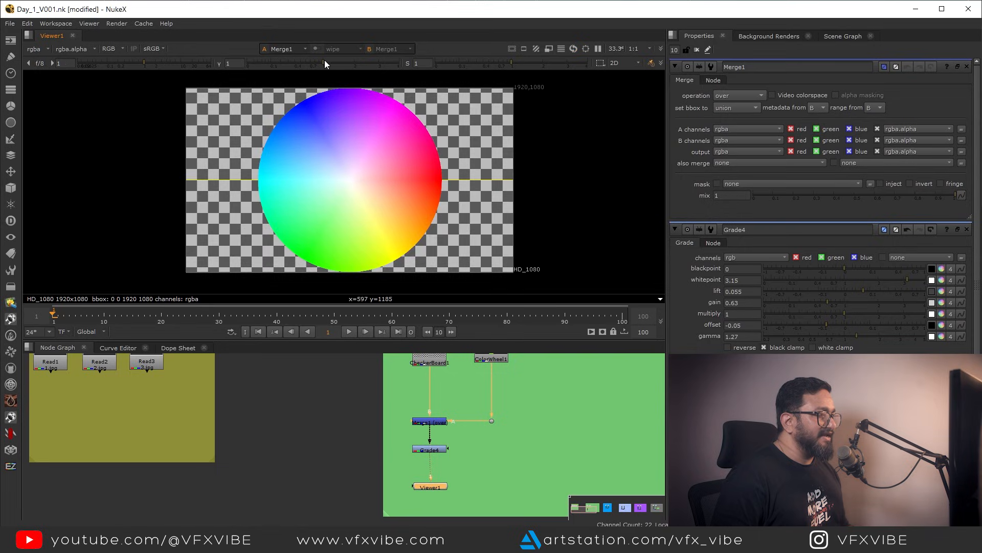
pyautogui.moveTo(325, 59); pyautogui.dragTo(244, 63)
pyautogui.click(219, 64)
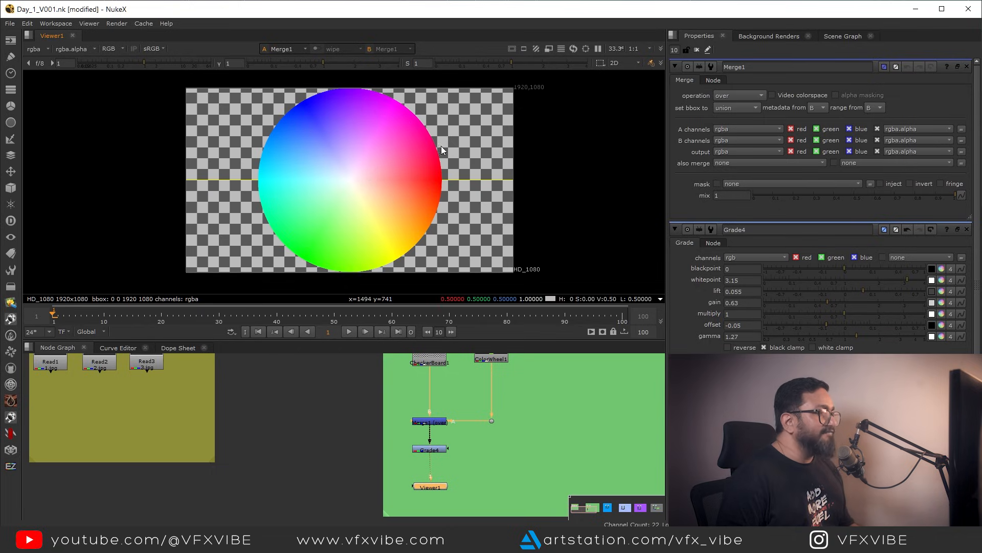
# - Overlay the title safe, action safe, format center and Format guides on the Viewer image one after another
pyautogui.moveTo(442, 149); pyautogui.dragTo(494, 139, button='middle')
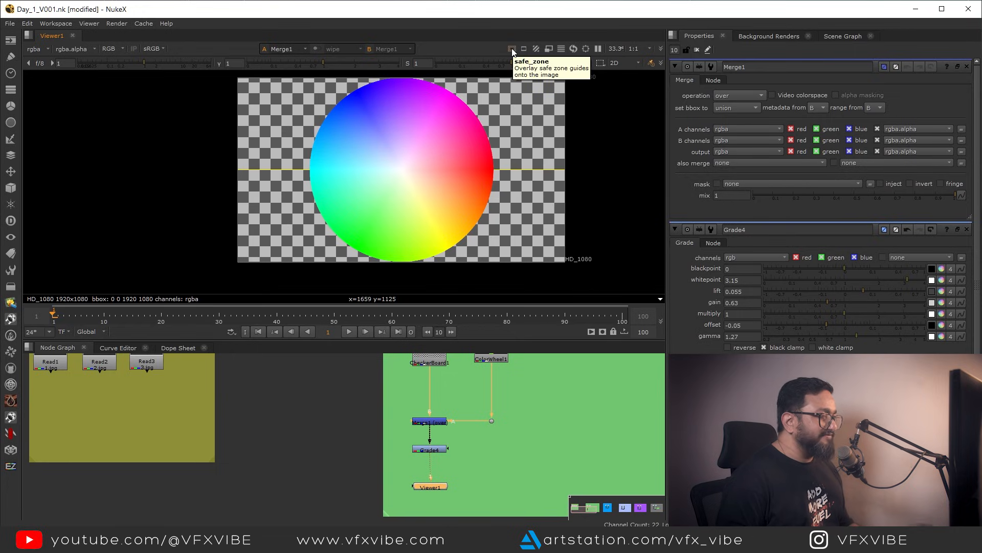
pyautogui.click(512, 48)
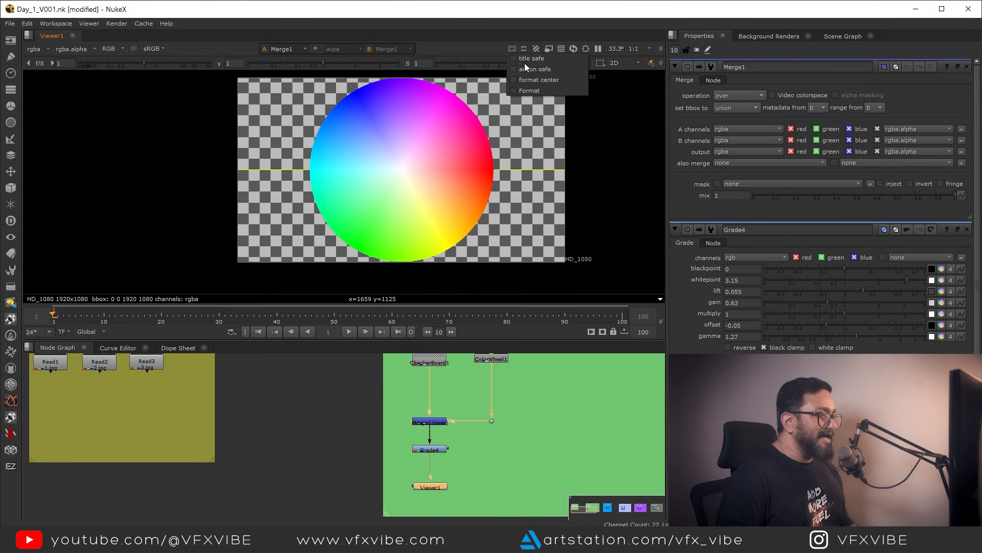
pyautogui.click(524, 59)
pyautogui.moveTo(417, 184)
pyautogui.mouseDown(button='middle')
pyautogui.moveTo(411, 196)
pyautogui.moveTo(403, 186)
pyautogui.mouseUp(button='middle')
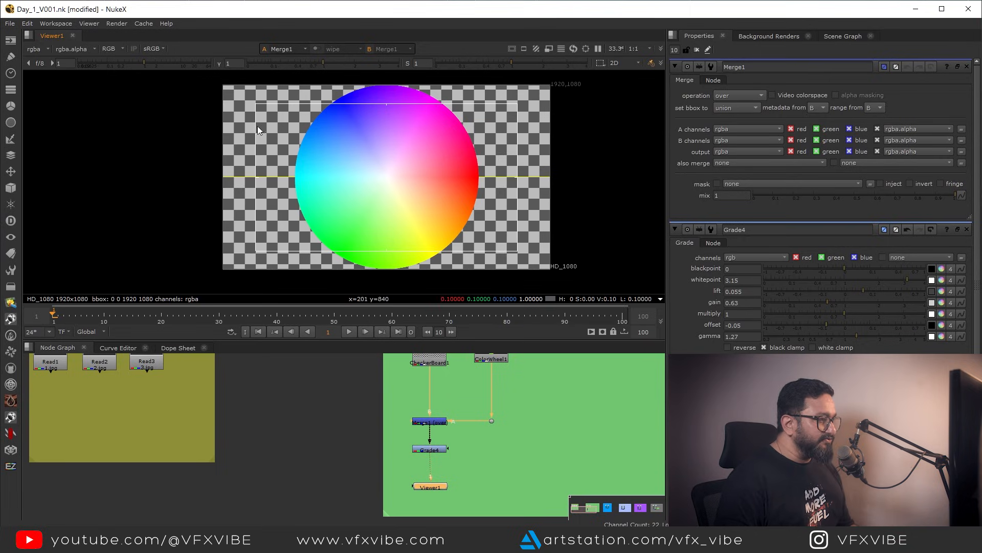
pyautogui.click(524, 48)
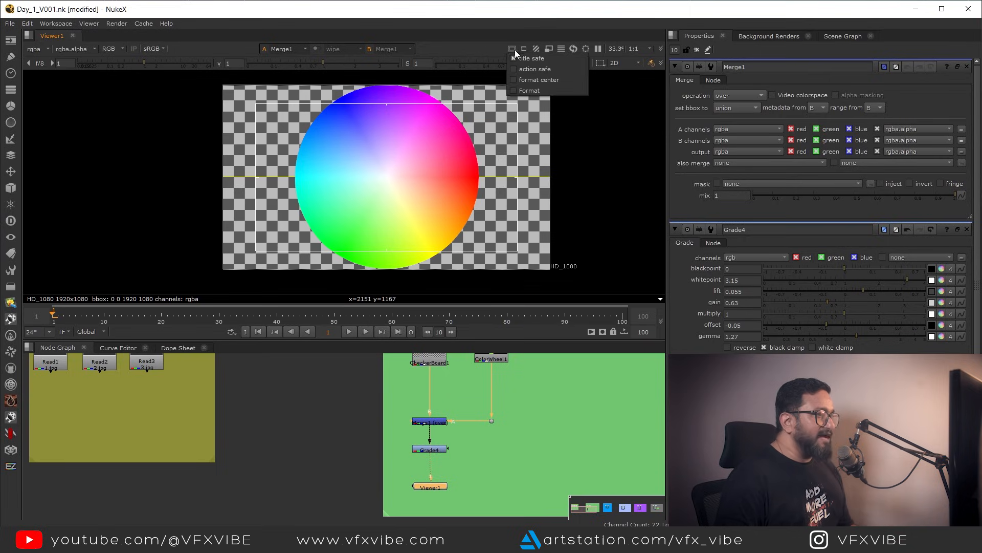
pyautogui.click(530, 70)
pyautogui.moveTo(293, 122); pyautogui.dragTo(296, 143, button='middle')
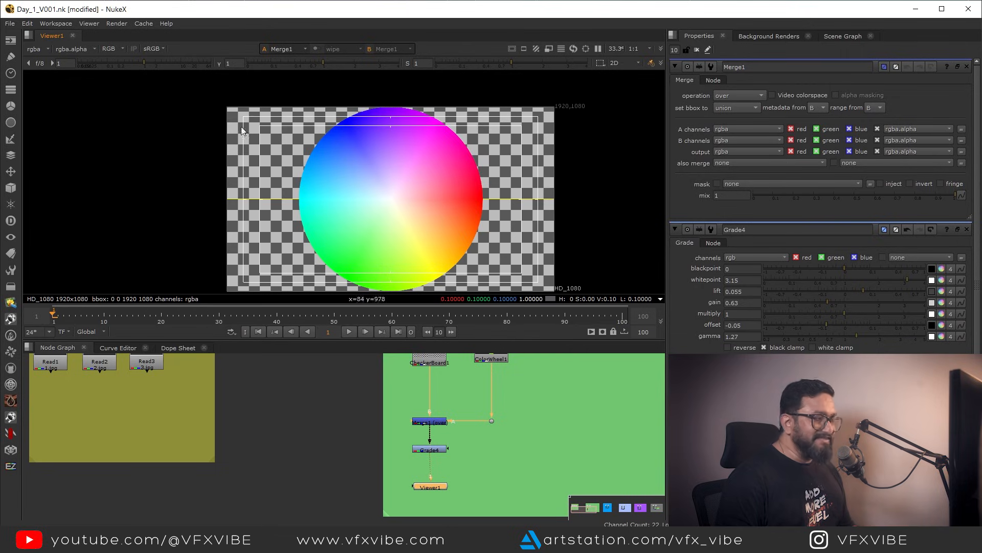
pyautogui.click(512, 49)
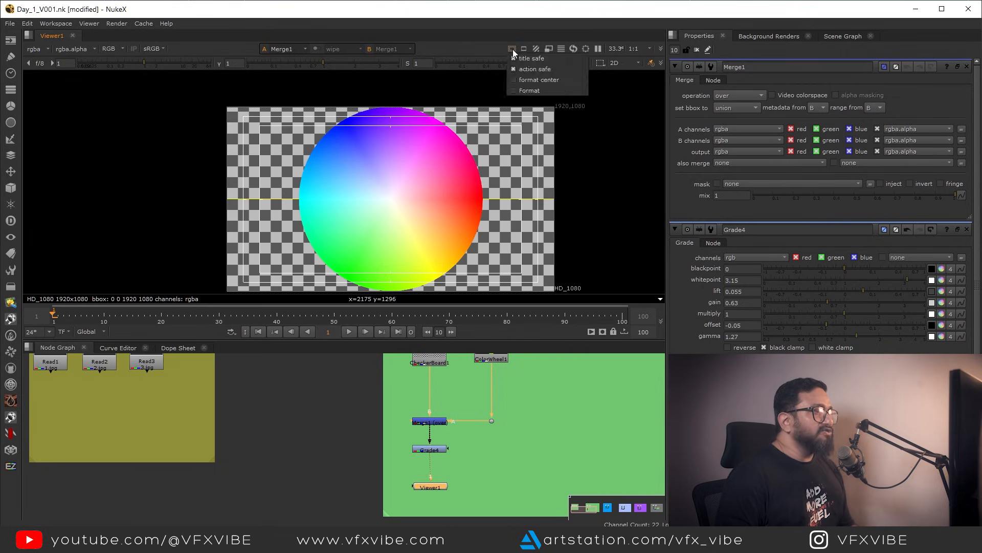
pyautogui.click(534, 81)
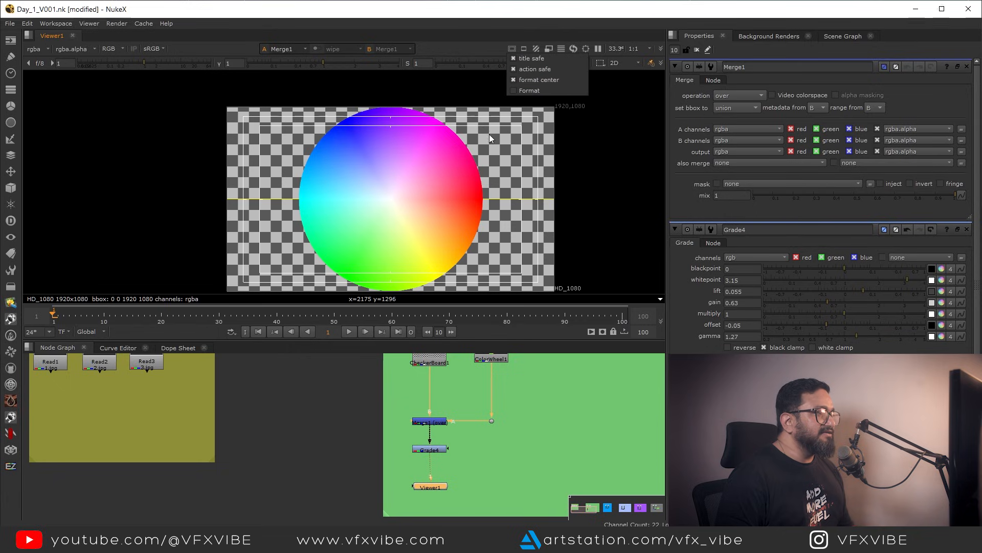
pyautogui.click(527, 92)
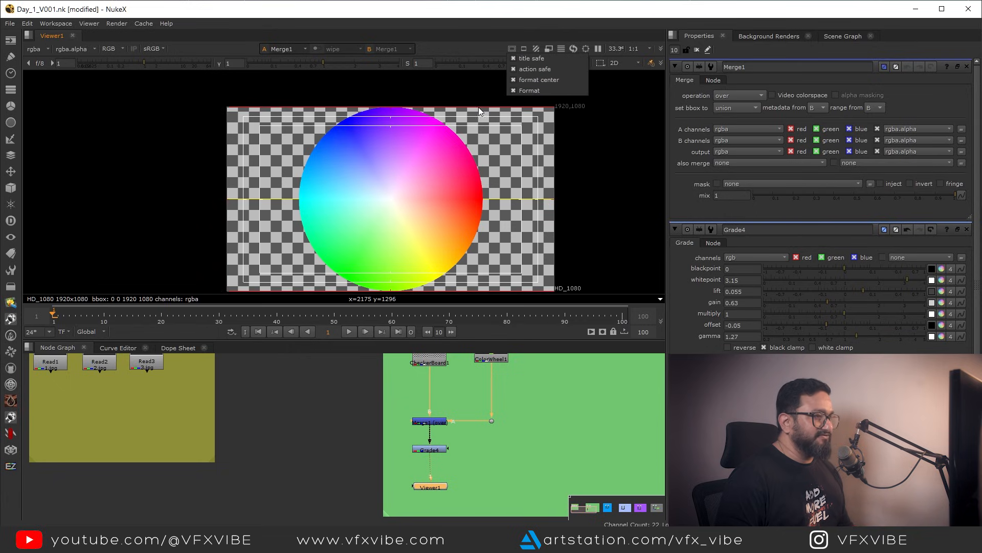
# - Turn off the Format, format center, action safe and title safe guides, toggling the two safe-area guides to compare them
pyautogui.click(518, 92)
pyautogui.click(518, 80)
pyautogui.click(519, 69)
pyautogui.click(514, 59)
pyautogui.click(515, 69)
pyautogui.click(514, 58)
pyautogui.click(516, 69)
pyautogui.click(514, 58)
pyautogui.click(489, 82)
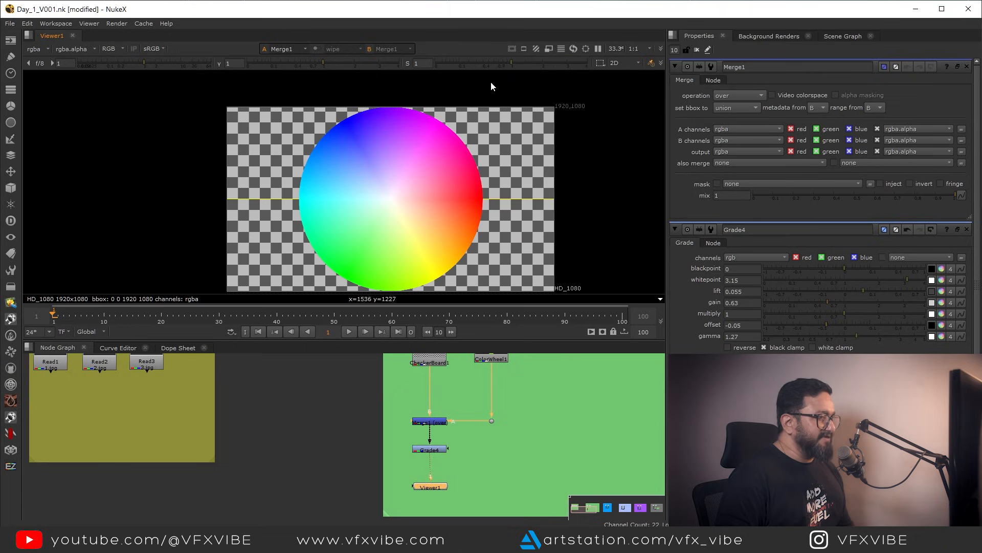
# - Preview the Viewer mask as Lines with the square and 16:9 ratios, and as Half with the square ratio
pyautogui.click(524, 49)
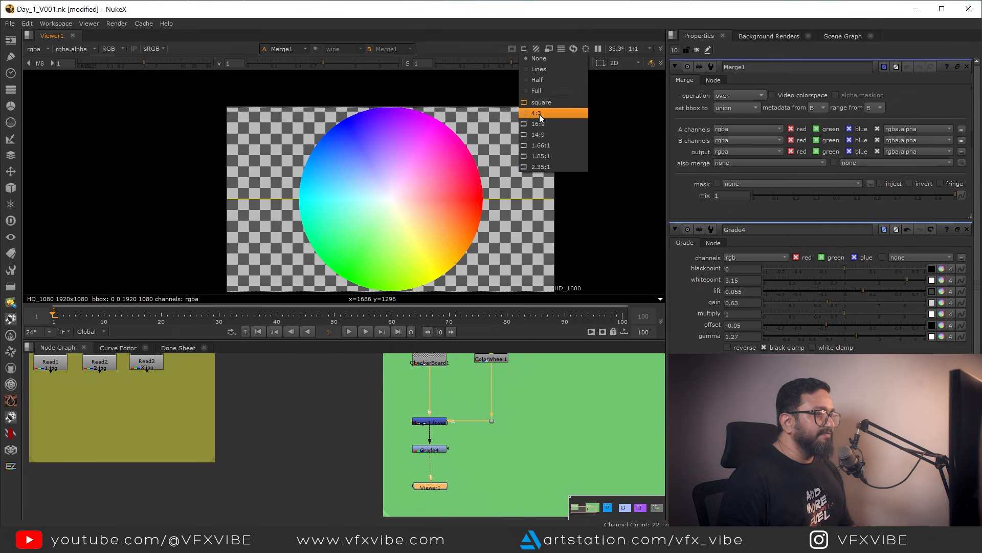
pyautogui.click(536, 68)
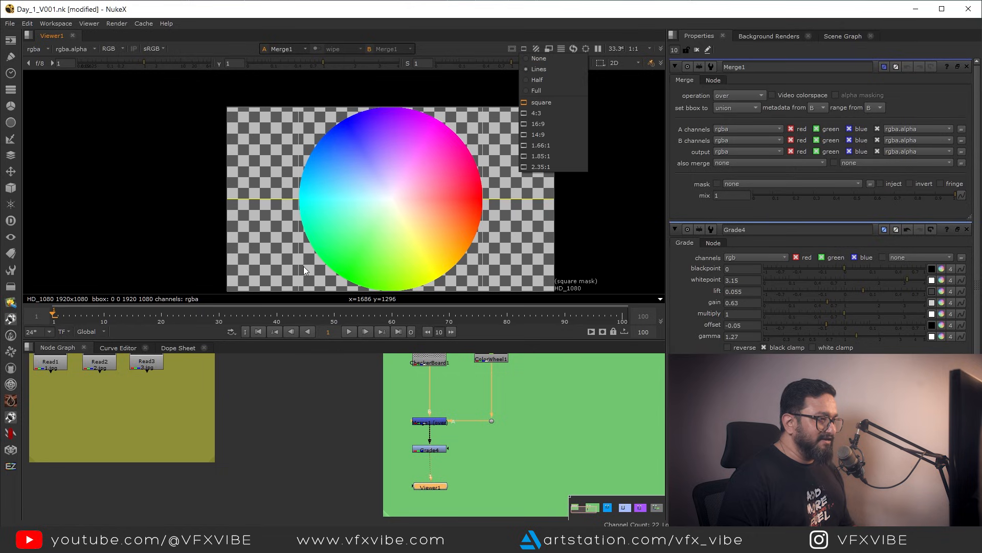
pyautogui.click(539, 113)
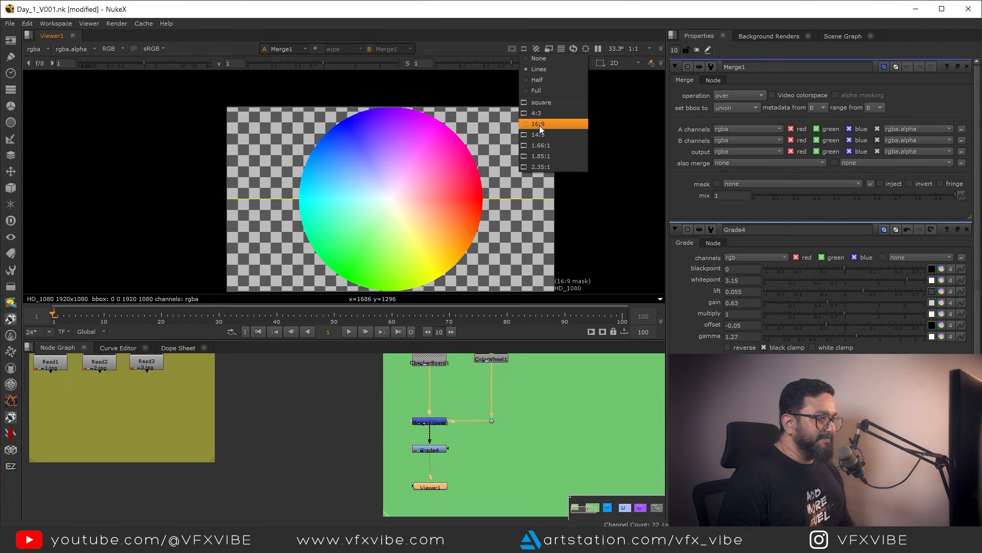
pyautogui.click(534, 81)
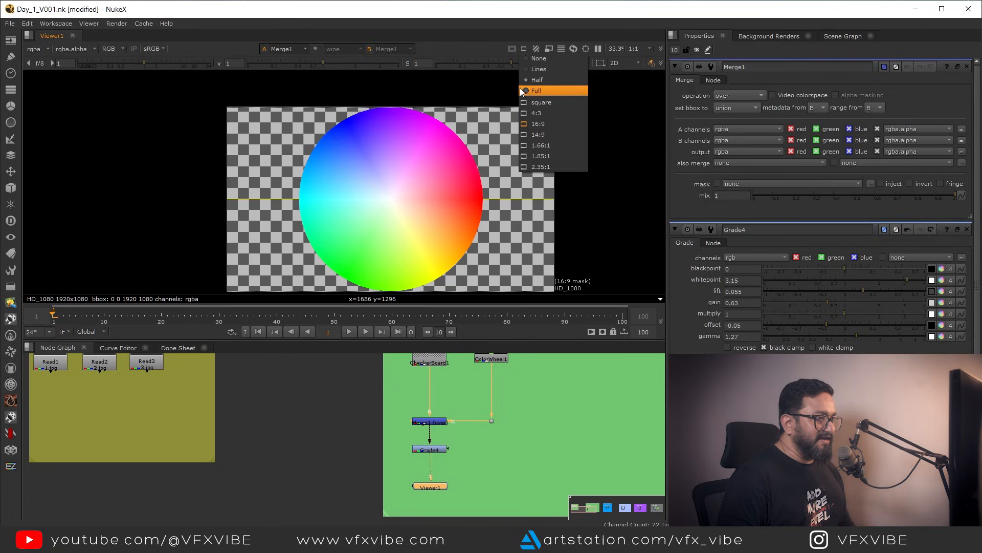
pyautogui.click(526, 102)
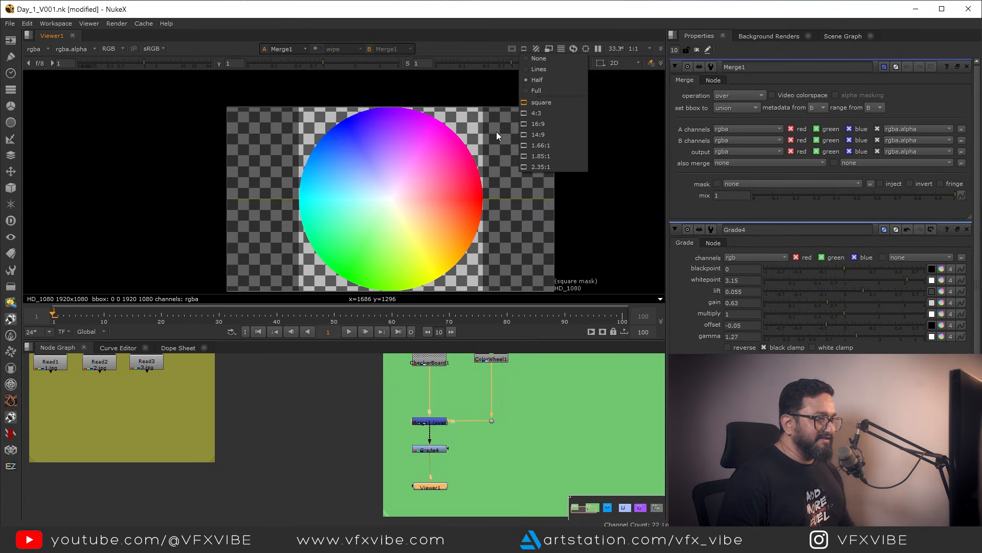
# - Preview the Full Viewer mask at 16:9, 1.66:1, 1.85:1 and 2.35:1, and turn the mask off
pyautogui.click(535, 91)
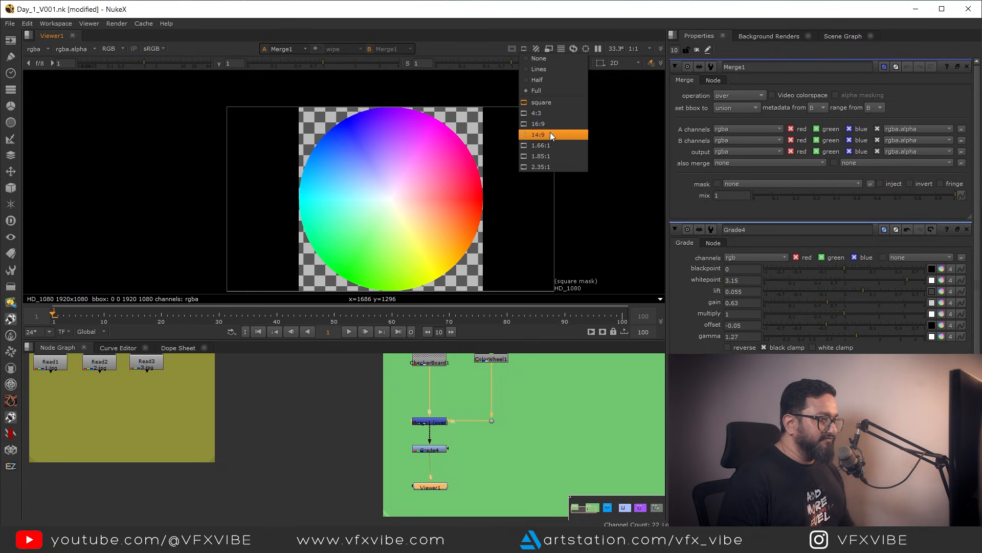
pyautogui.click(525, 124)
pyautogui.click(525, 146)
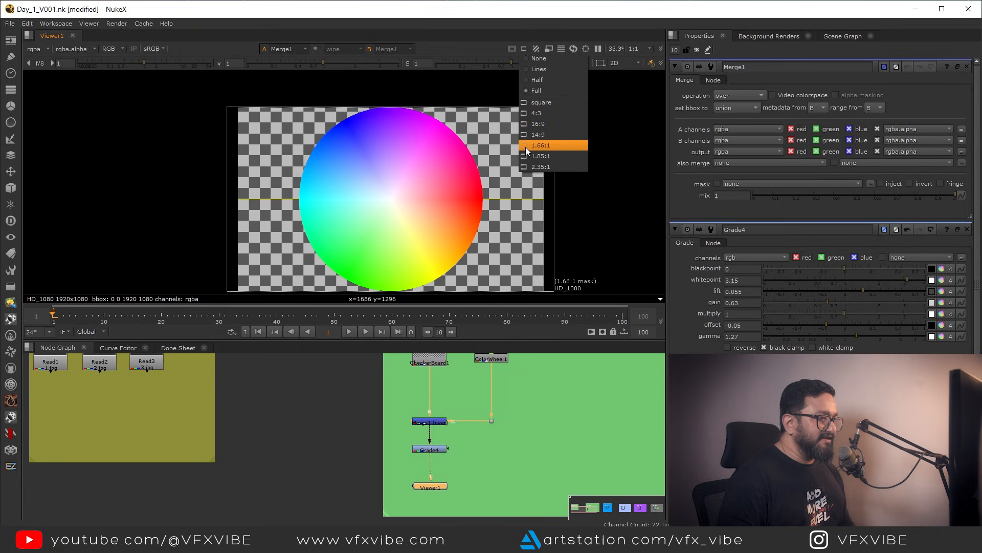
pyautogui.click(526, 157)
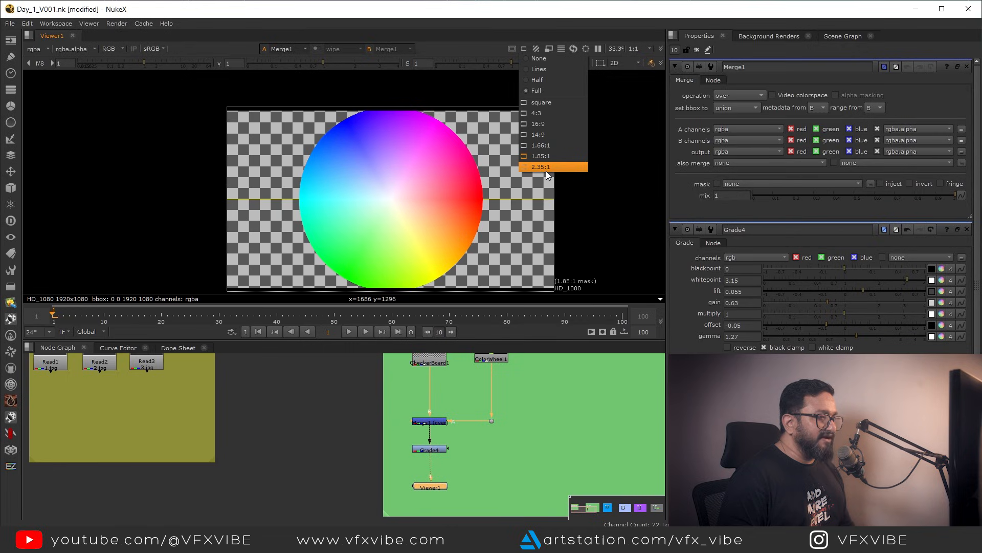
pyautogui.click(524, 167)
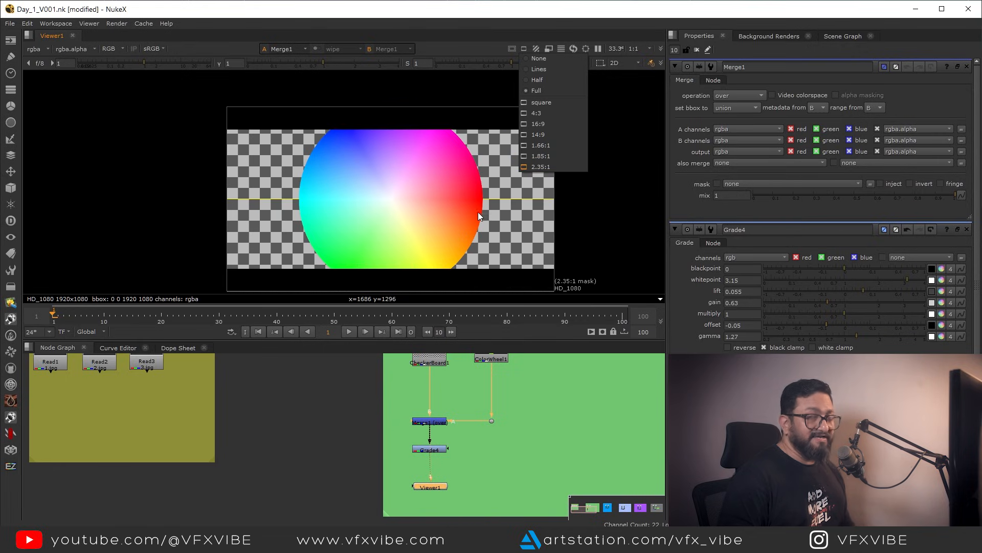
pyautogui.moveTo(483, 217); pyautogui.dragTo(469, 220, button='middle')
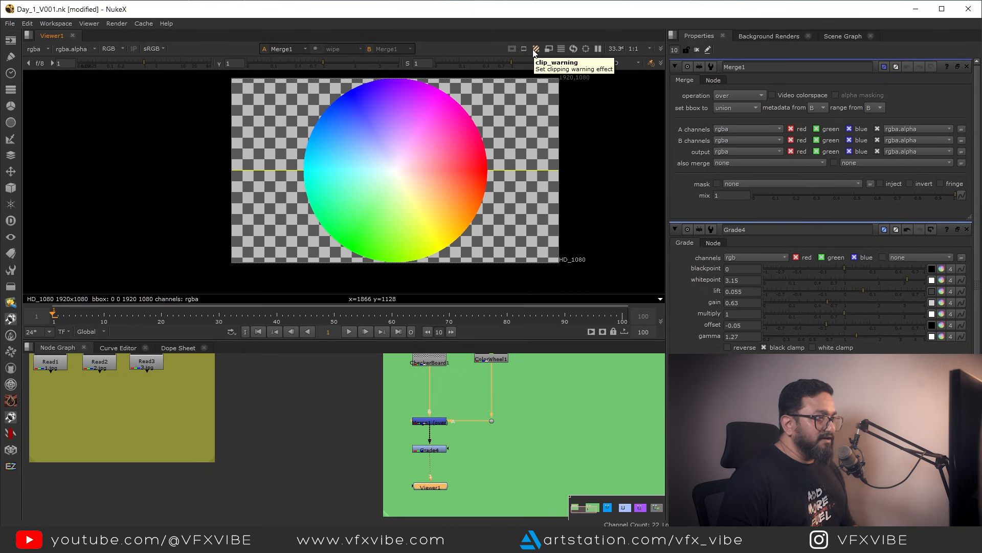
# - Show Grade4 in the Viewer's first input and reset its whitepoint, gain and gamma to 1 and its lift and offset to 0
pyautogui.moveTo(495, 416); pyautogui.dragTo(479, 390, button='middle')
pyautogui.click(417, 425)
pyautogui.press('1')
pyautogui.doubleClick(419, 428)
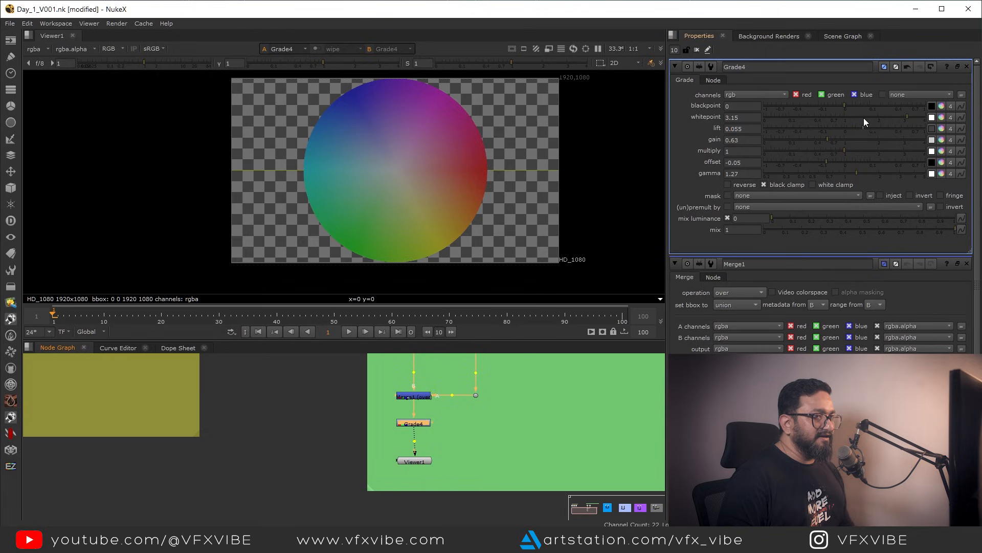
pyautogui.keyDown('ctrl'); pyautogui.click(861, 120); pyautogui.keyUp('ctrl')
pyautogui.keyDown('ctrl'); pyautogui.click(854, 129); pyautogui.keyUp('ctrl')
pyautogui.keyDown('ctrl'); pyautogui.click(853, 141); pyautogui.keyUp('ctrl')
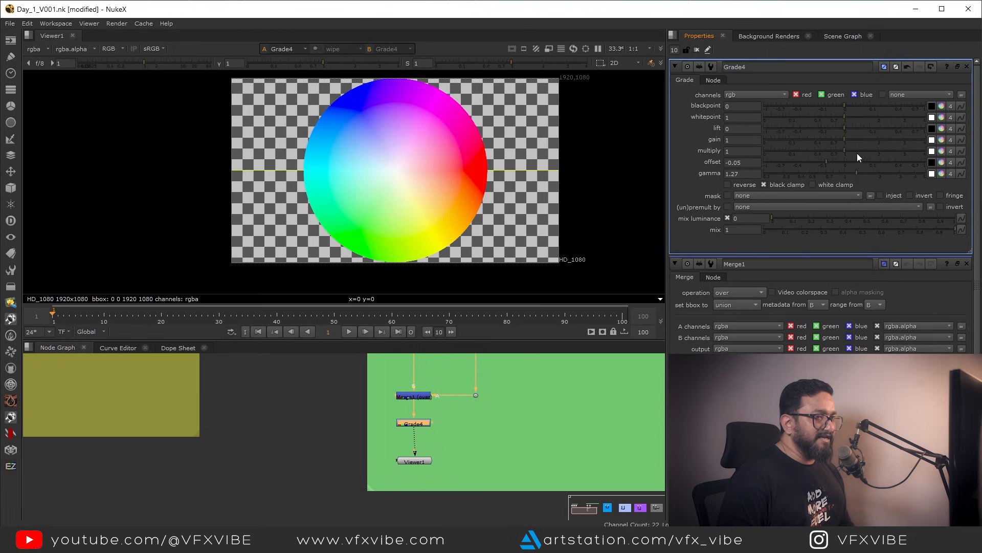
pyautogui.keyDown('ctrl'); pyautogui.click(860, 162); pyautogui.keyUp('ctrl')
pyautogui.keyDown('ctrl'); pyautogui.click(844, 173); pyautogui.keyUp('ctrl')
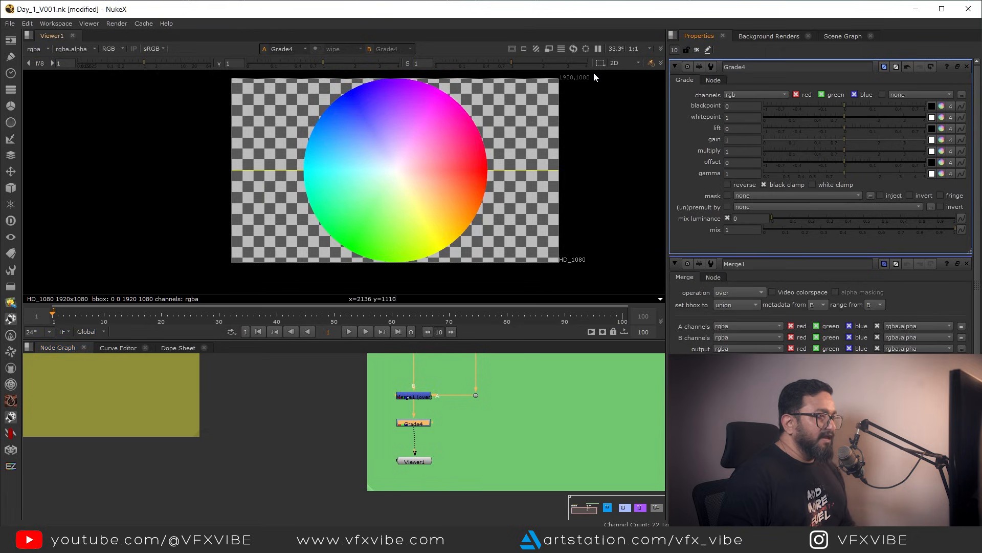
# - Turn on the Viewer's exposure clipping warning and raise Grade4's gain to 1.08 to inspect the clipped areas
pyautogui.click(537, 54)
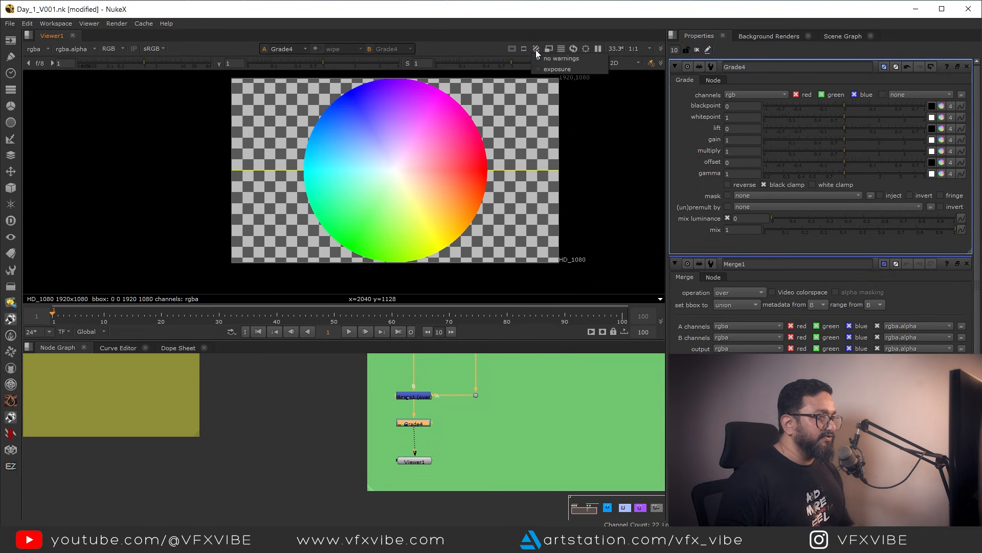
pyautogui.click(539, 70)
pyautogui.moveTo(335, 184); pyautogui.dragTo(369, 200, button='middle')
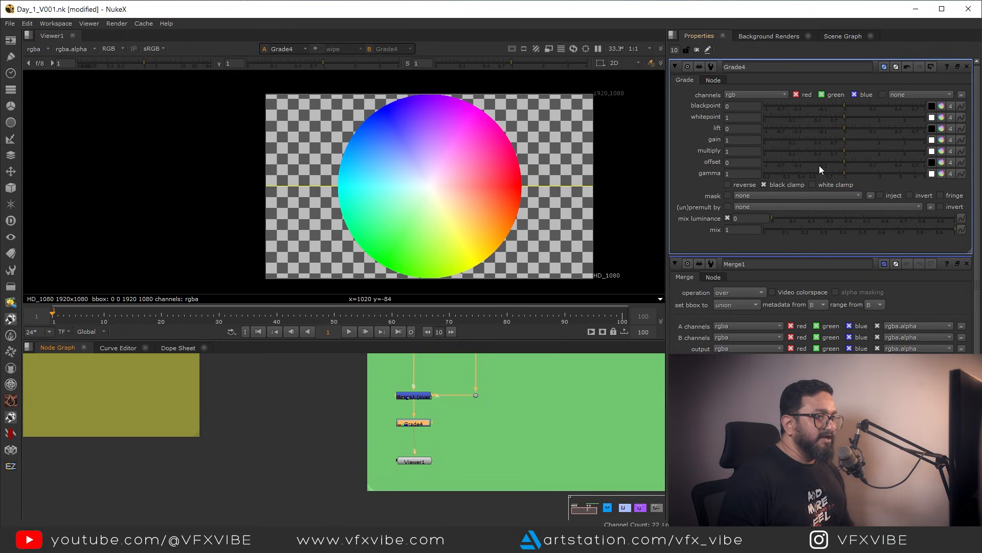
pyautogui.moveTo(845, 139); pyautogui.dragTo(846, 140)
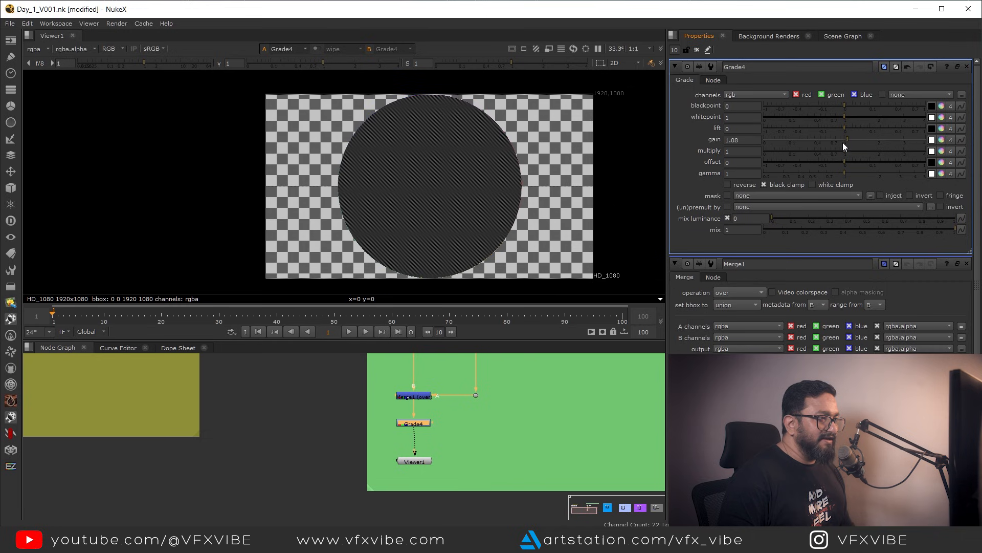
pyautogui.scroll(8, 449, 114)
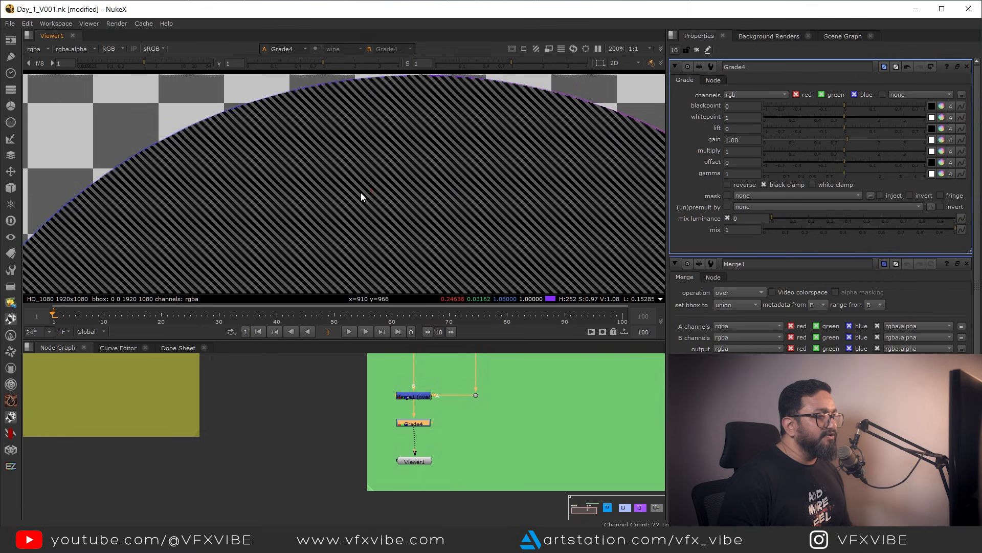
pyautogui.scroll(-4, 494, 148)
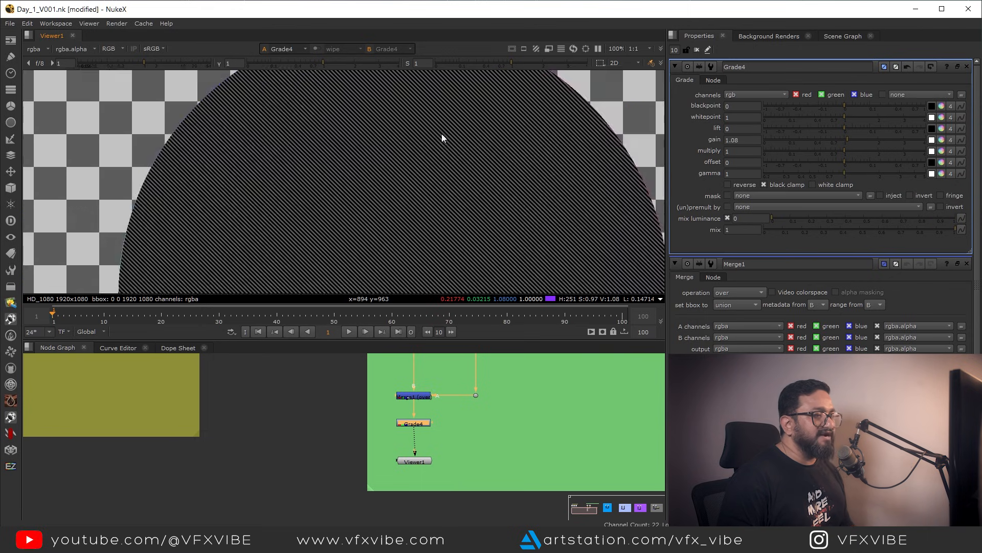
# - Set the Viewer's clipping display to no warnings and return Grade4's gain to 1
pyautogui.scroll(-6, 443, 138)
pyautogui.click(538, 46)
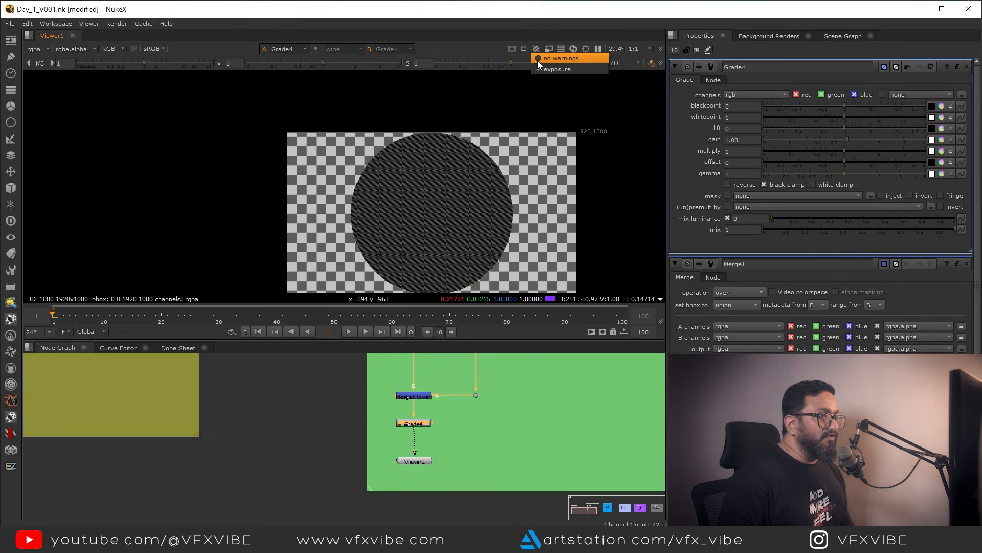
pyautogui.click(537, 60)
pyautogui.scroll(3, 423, 224)
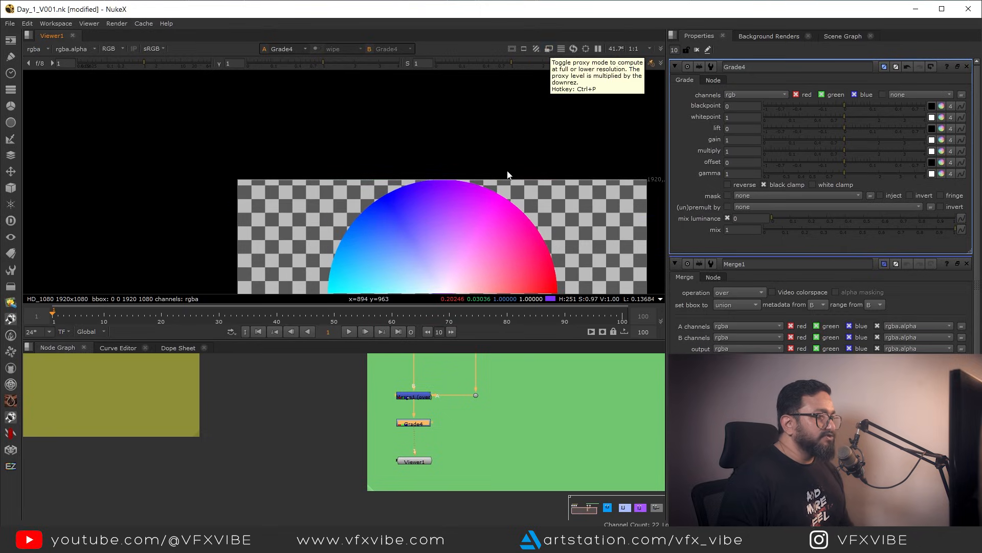
# - Toggle proxy mode in the Viewer to compare full and proxy resolution of the colour wheel, leaving proxy mode on
pyautogui.scroll(-5, 494, 174)
pyautogui.moveTo(481, 190); pyautogui.dragTo(410, 160, button='middle')
pyautogui.scroll(2, 410, 163)
pyautogui.moveTo(595, 210); pyautogui.dragTo(448, 276)
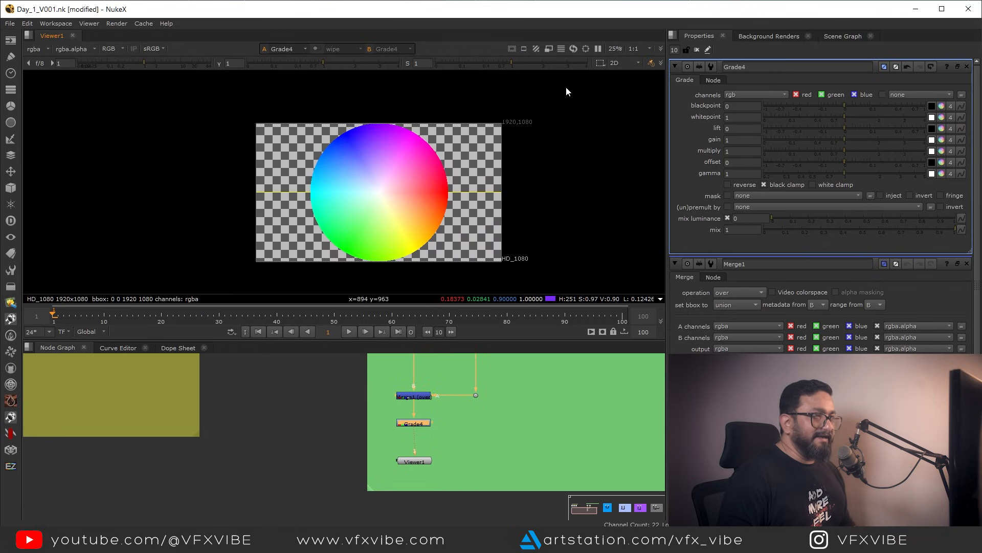
pyautogui.click(548, 48)
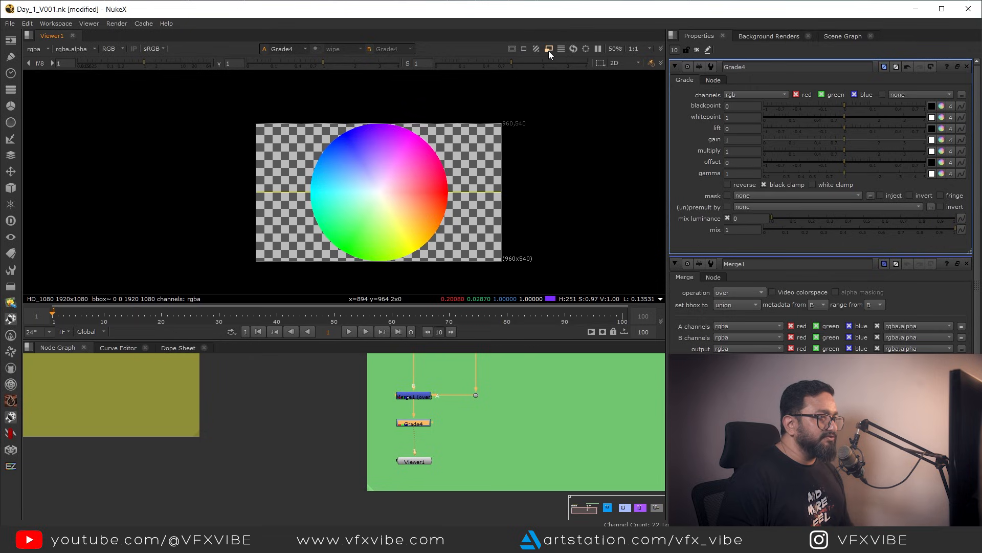
pyautogui.click(551, 48)
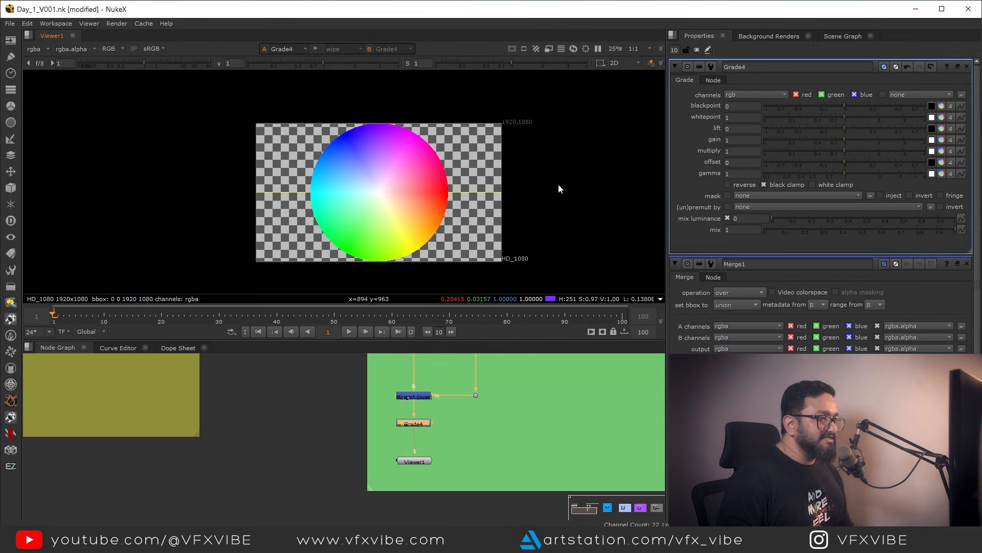
pyautogui.click(547, 47)
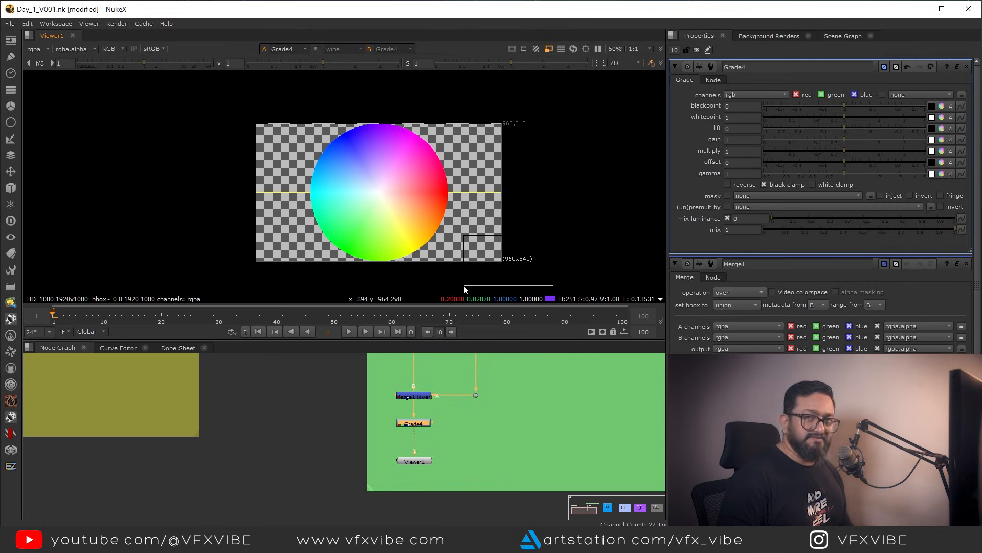
pyautogui.click(551, 48)
pyautogui.click(550, 48)
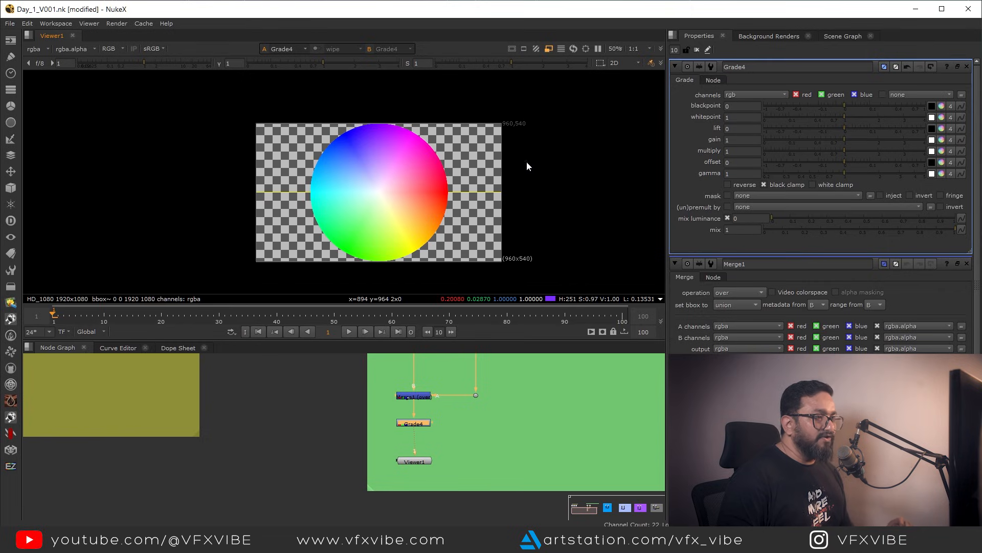
pyautogui.moveTo(566, 232); pyautogui.dragTo(478, 286)
# - Deselect the nodes, open the Project Settings and set the proxy scale to 0.25
pyautogui.click(333, 422)
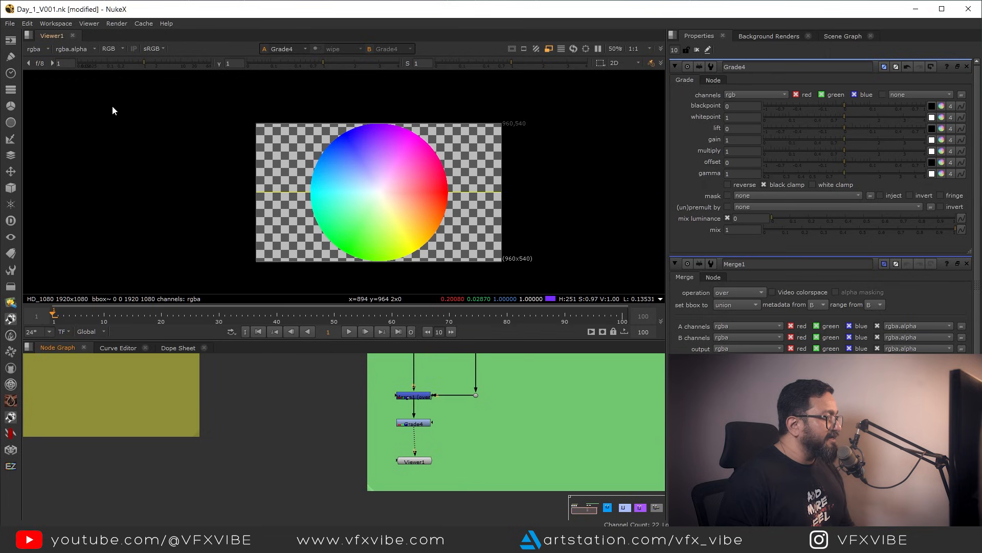
pyautogui.click(28, 23)
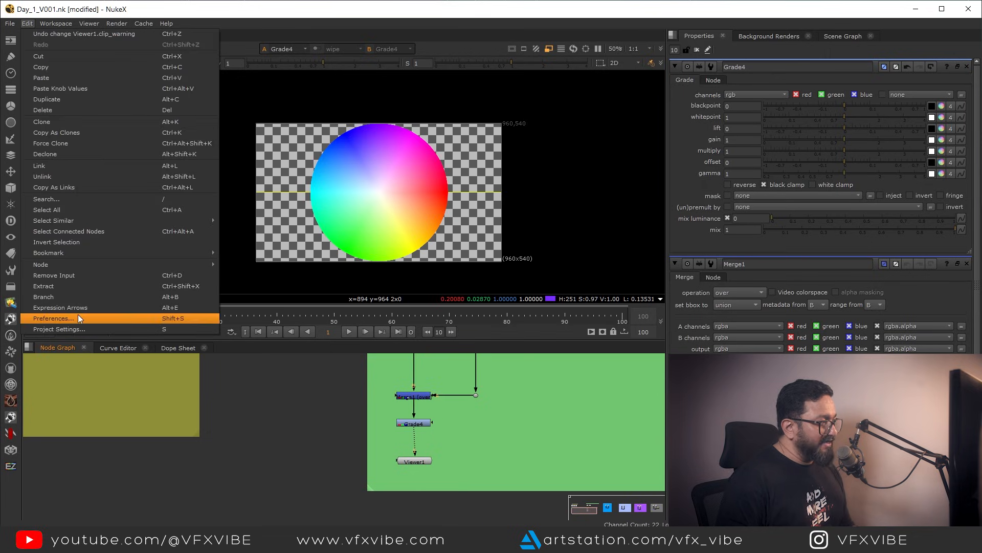
pyautogui.click(79, 328)
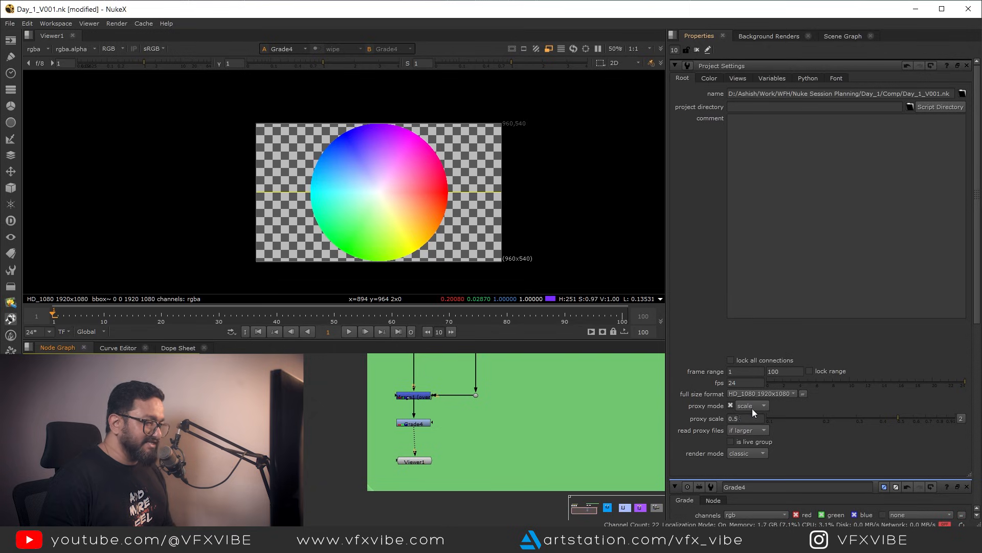
pyautogui.doubleClick(743, 418)
pyautogui.write('.25')
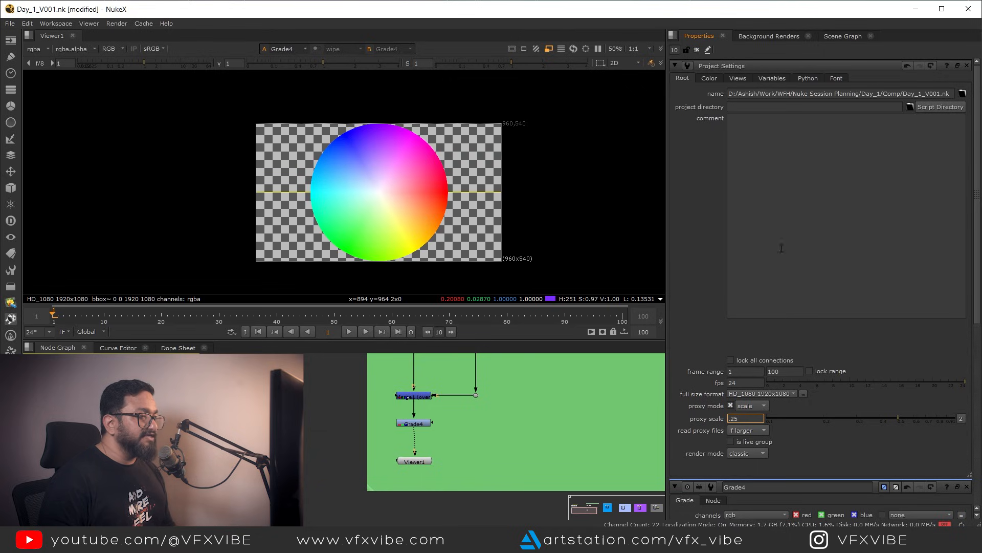
pyautogui.press('Return')
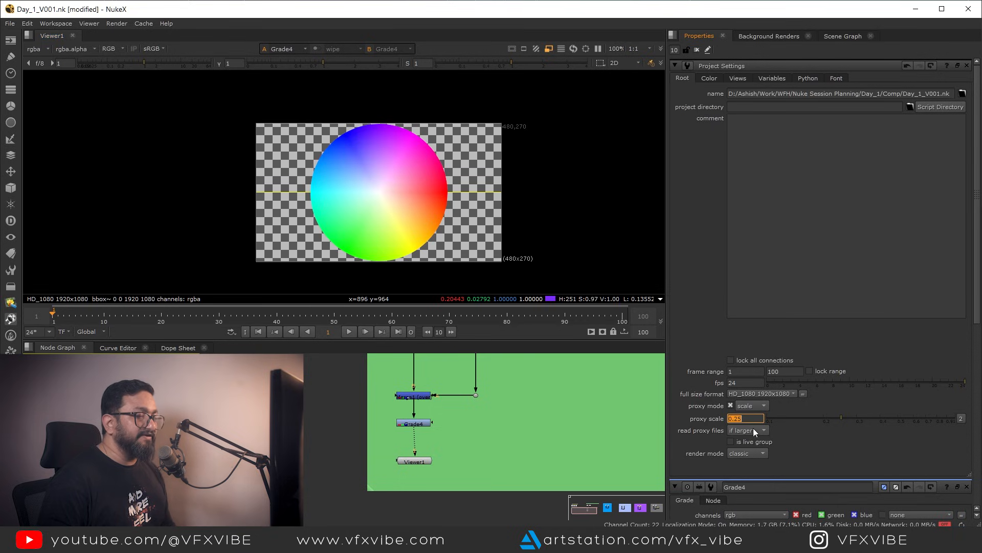
# - Try a proxy scale of 0.1 and set the proxy scale to 0.5
pyautogui.write('.1')
pyautogui.press('Return')
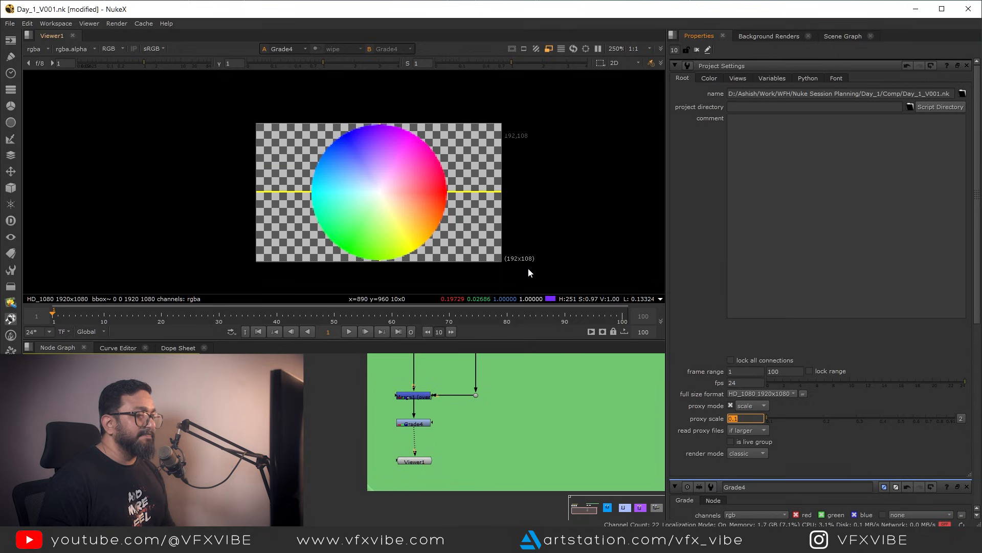
pyautogui.write('.5')
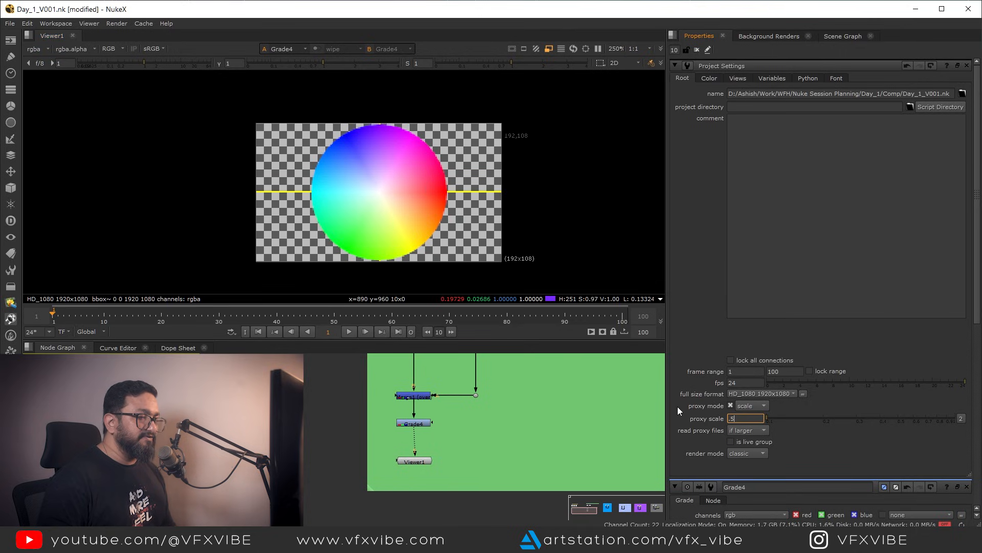
pyautogui.press('Return')
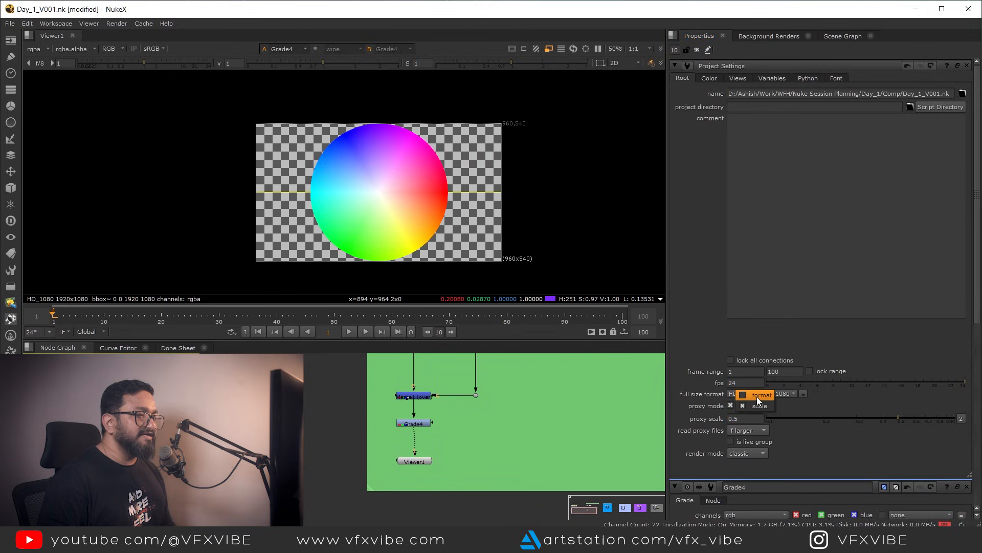
# - Check the proxy type options, keep scale, and toggle proxy mode off and on in the Project Settings
pyautogui.click(756, 397)
pyautogui.click(757, 406)
pyautogui.click(768, 417)
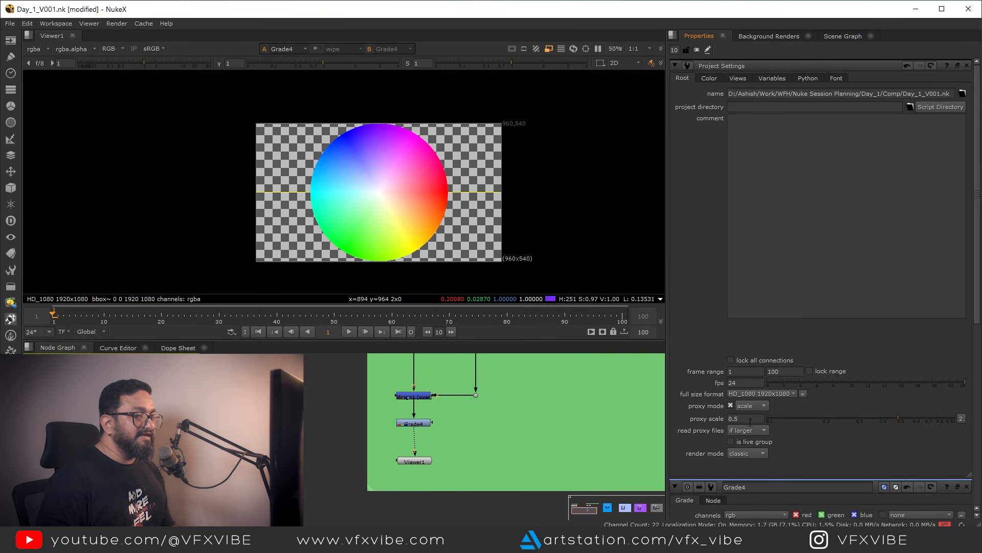
pyautogui.click(730, 404)
pyautogui.click(730, 404)
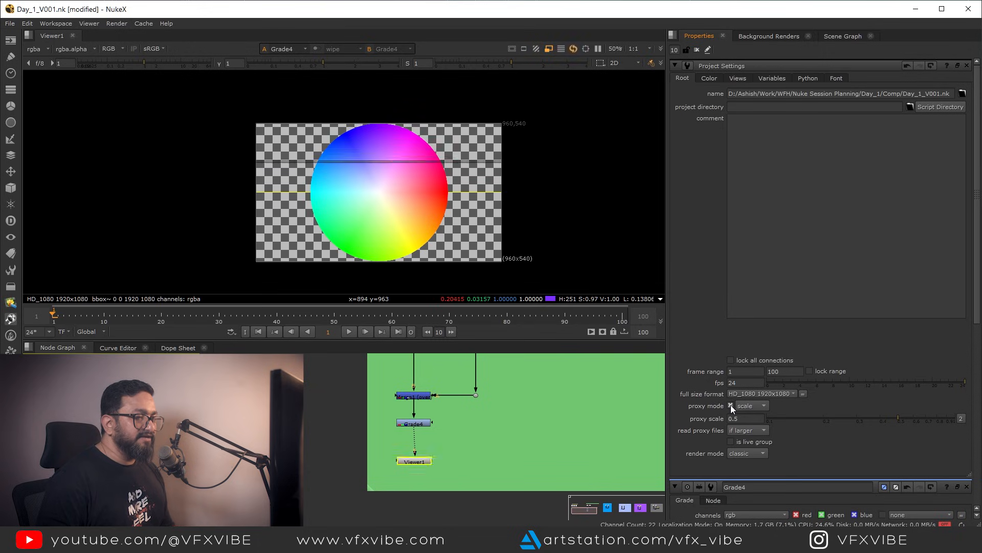
pyautogui.click(730, 405)
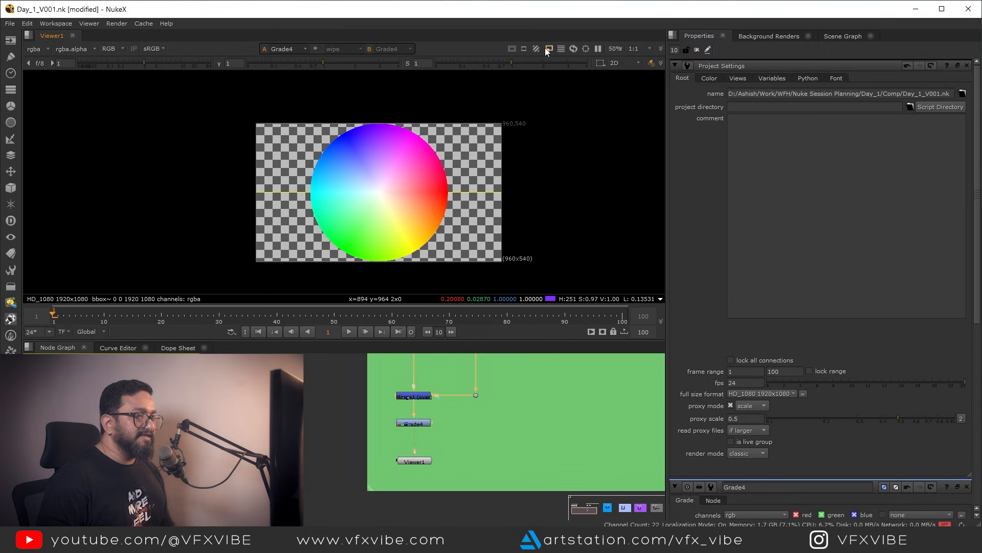